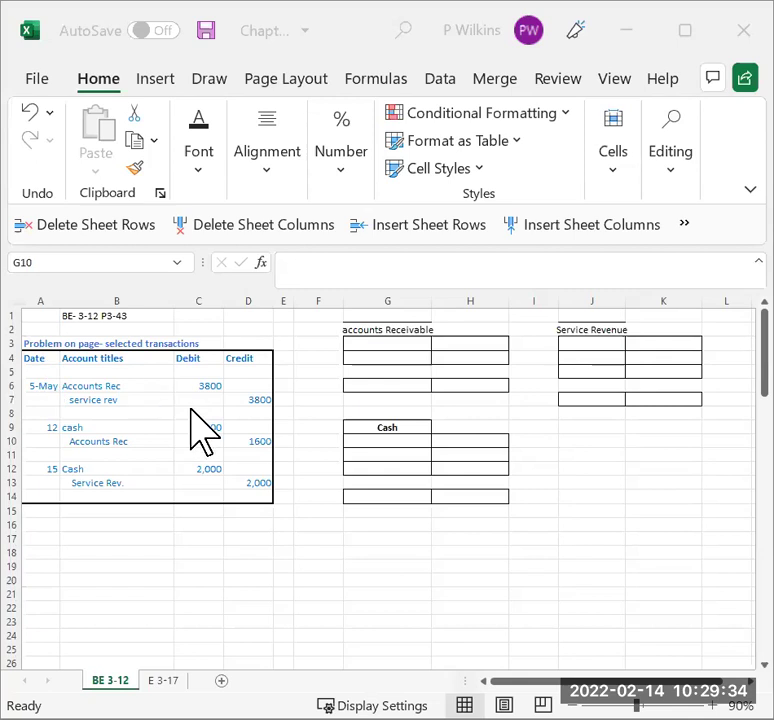
# Step: Post the May 5 debit of 3,800 as "May 5 3,800" in cell G3 of the accounts Receivable T-account
pyautogui.click(40, 384)
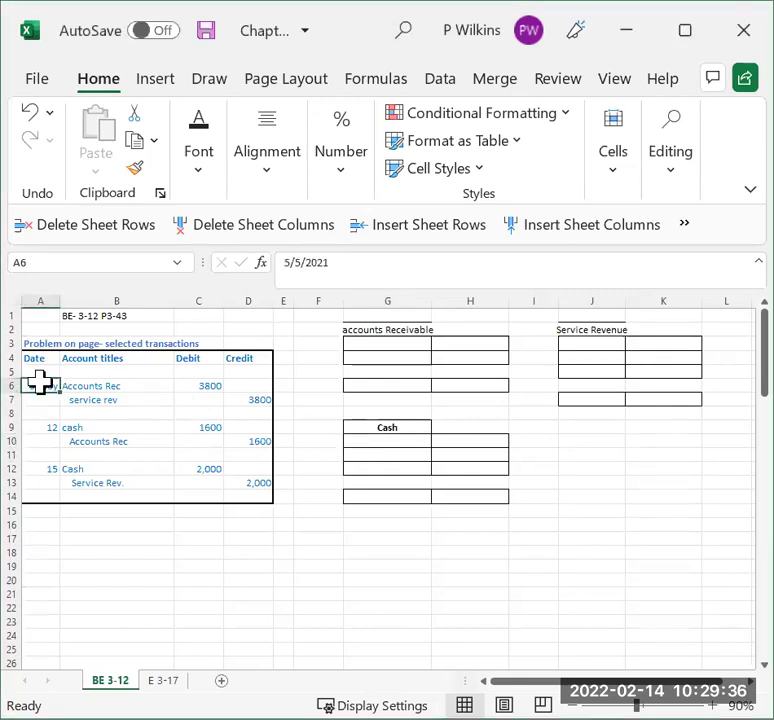
pyautogui.moveTo(40, 384); pyautogui.dragTo(246, 386)
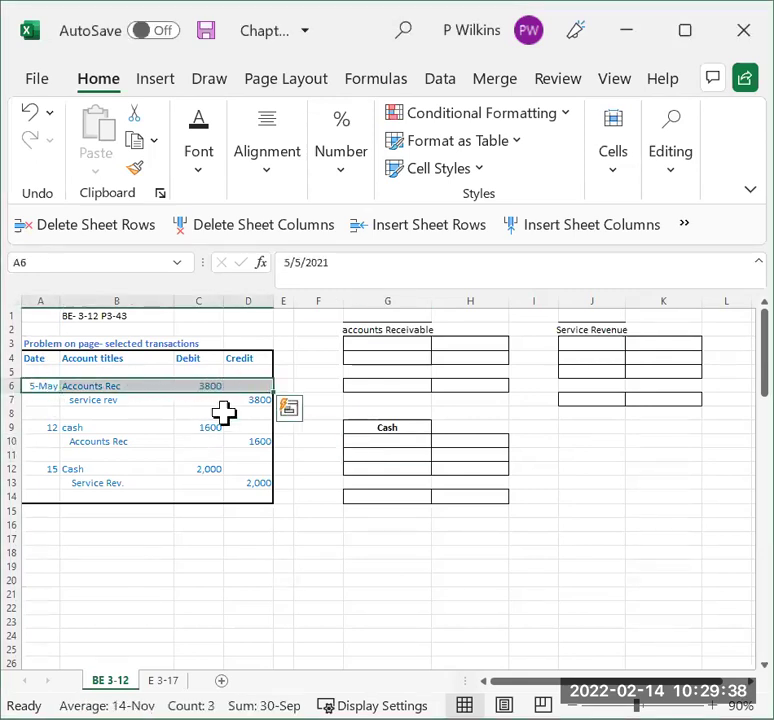
pyautogui.click(403, 330)
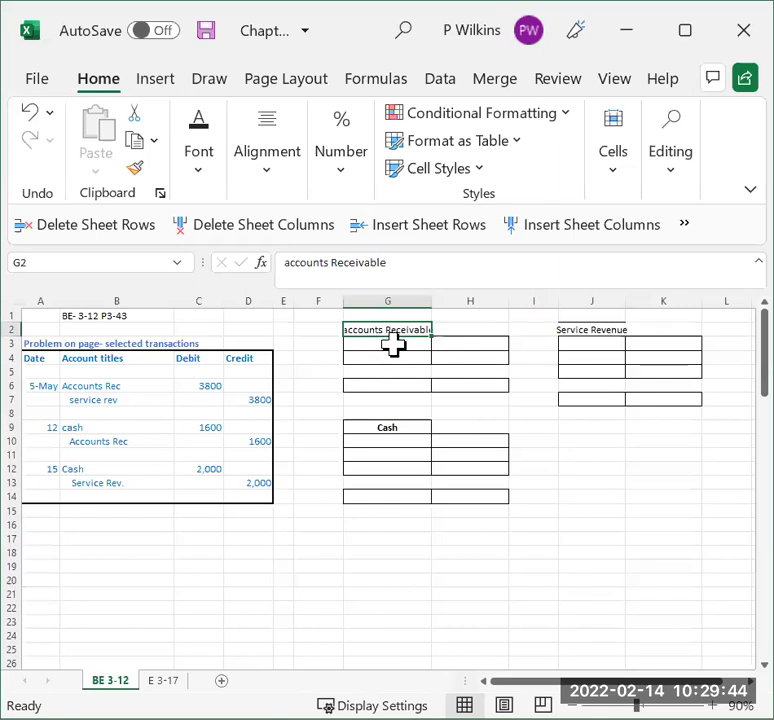
pyautogui.click(393, 343)
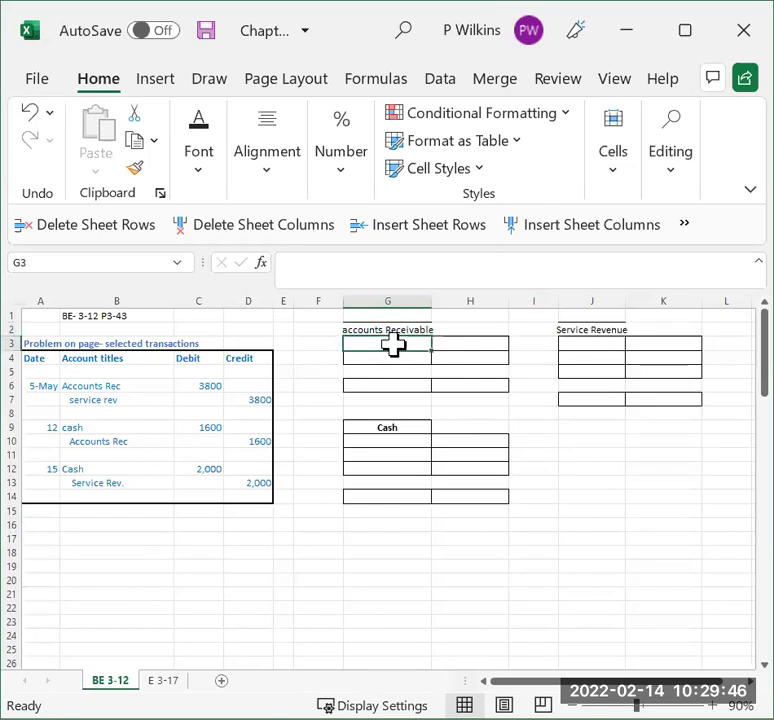
pyautogui.write("'May ")
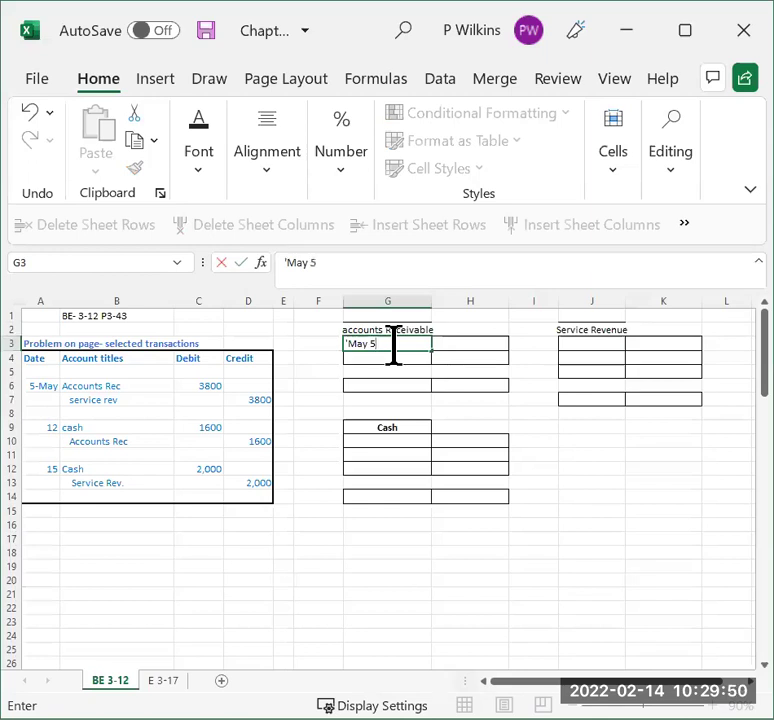
pyautogui.write('5   3,800')
pyautogui.press('Return')
# Step: Copy the May 5 entry from G3 to cell K3, the first credit line of the Service Revenue T-account
pyautogui.click(394, 344)
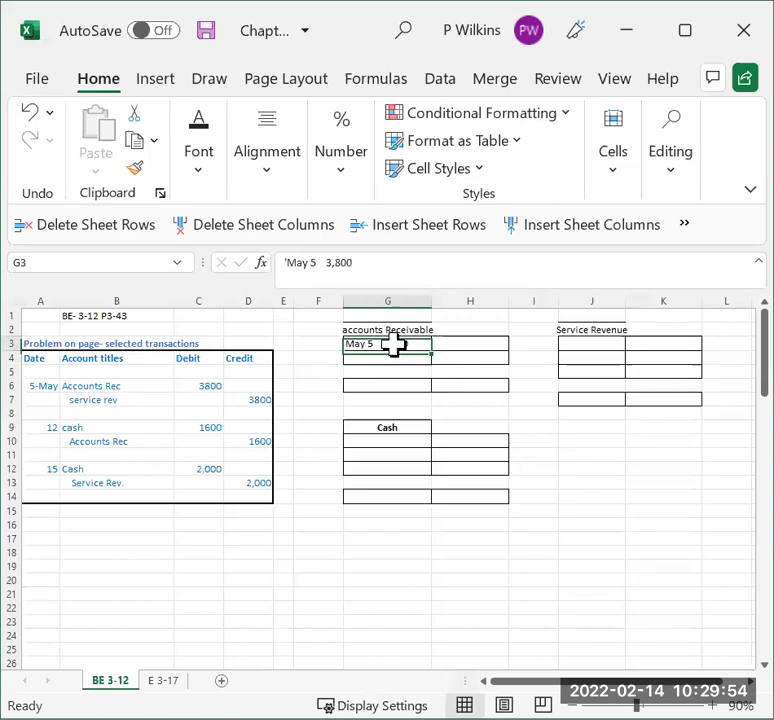
pyautogui.hotkey('ctrl', 'c')
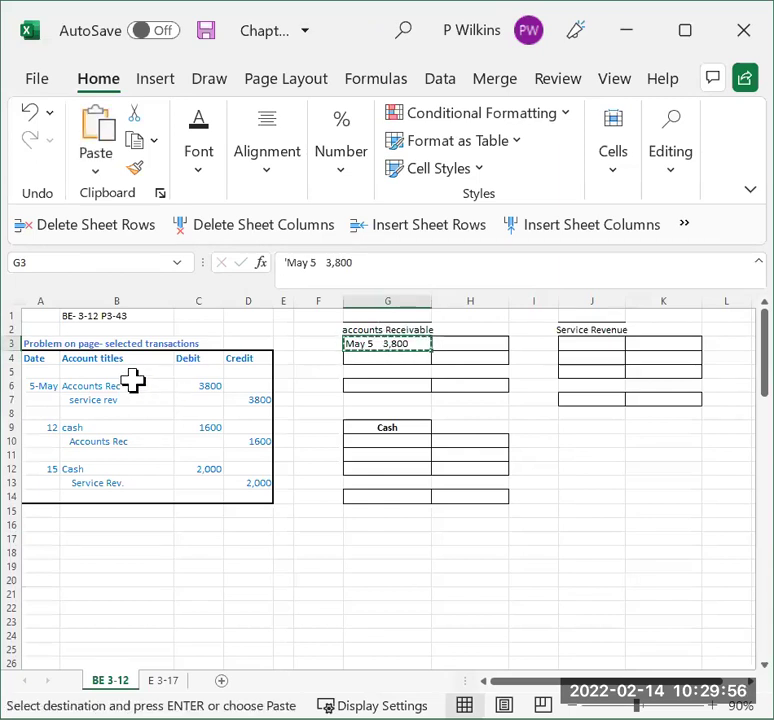
pyautogui.click(135, 386)
pyautogui.moveTo(120, 400); pyautogui.dragTo(258, 399)
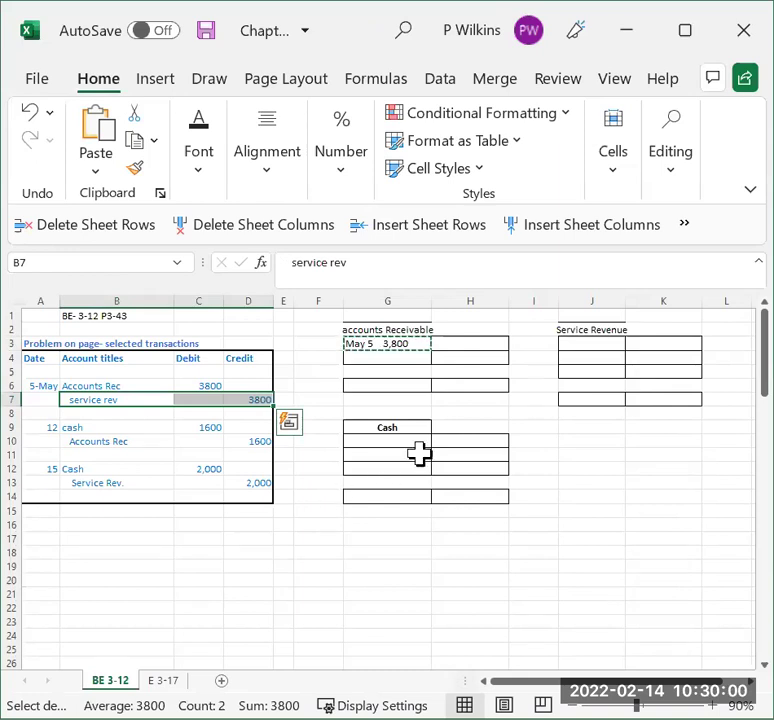
pyautogui.click(610, 332)
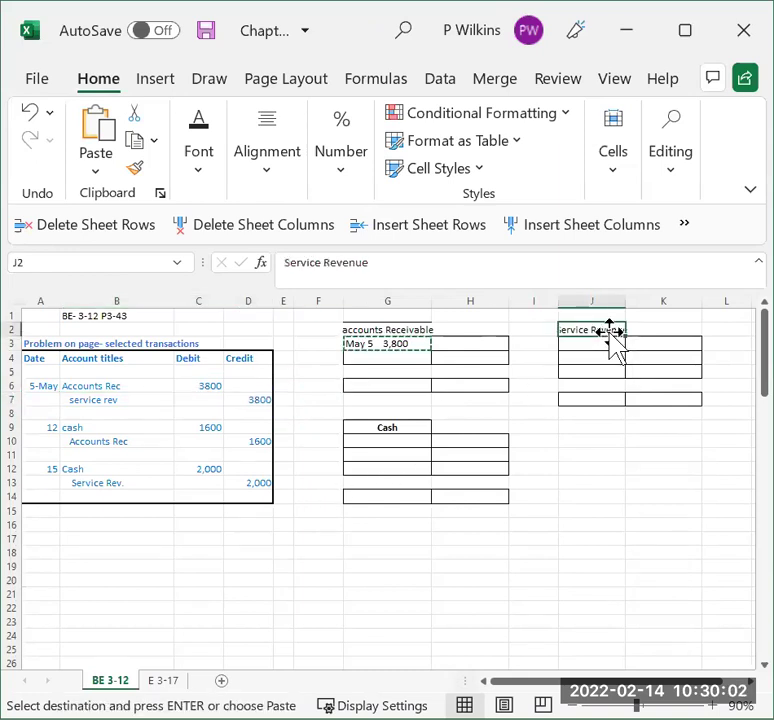
pyautogui.click(665, 346)
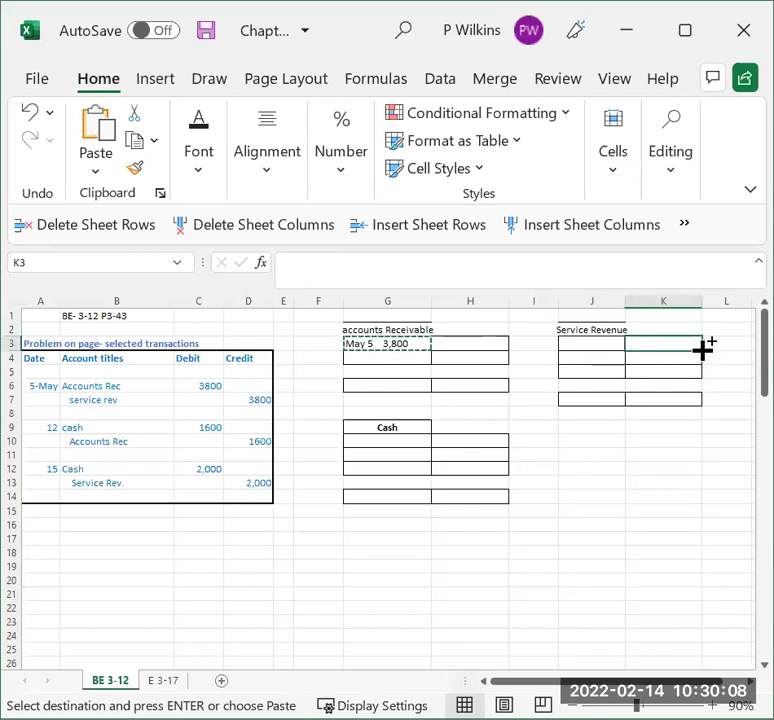
pyautogui.hotkey('ctrl', 'v')
pyautogui.click(638, 409)
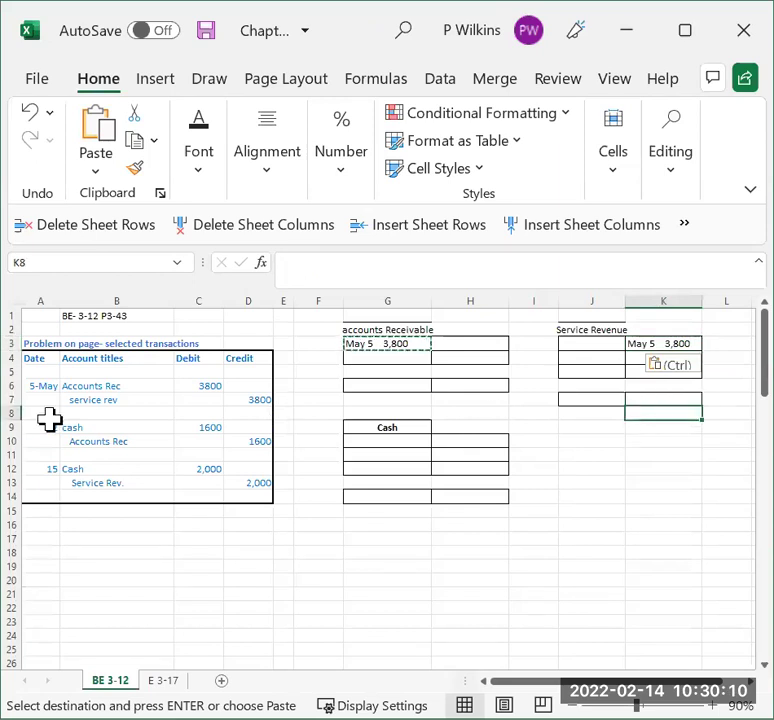
# Step: Post the May 12 debit of 1,600 as "May 12 1,600" in cell G10 of the Cash T-account
pyautogui.moveTo(21, 387); pyautogui.dragTo(262, 403)
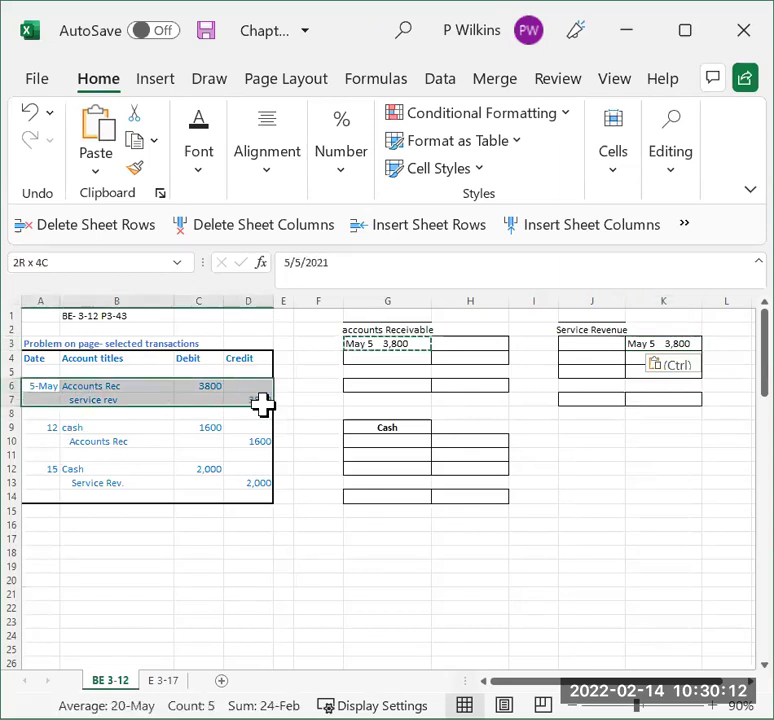
pyautogui.click(86, 440)
pyautogui.click(41, 427)
pyautogui.moveTo(124, 431); pyautogui.dragTo(187, 440)
pyautogui.click(373, 438)
pyautogui.write("'May 12   1,600")
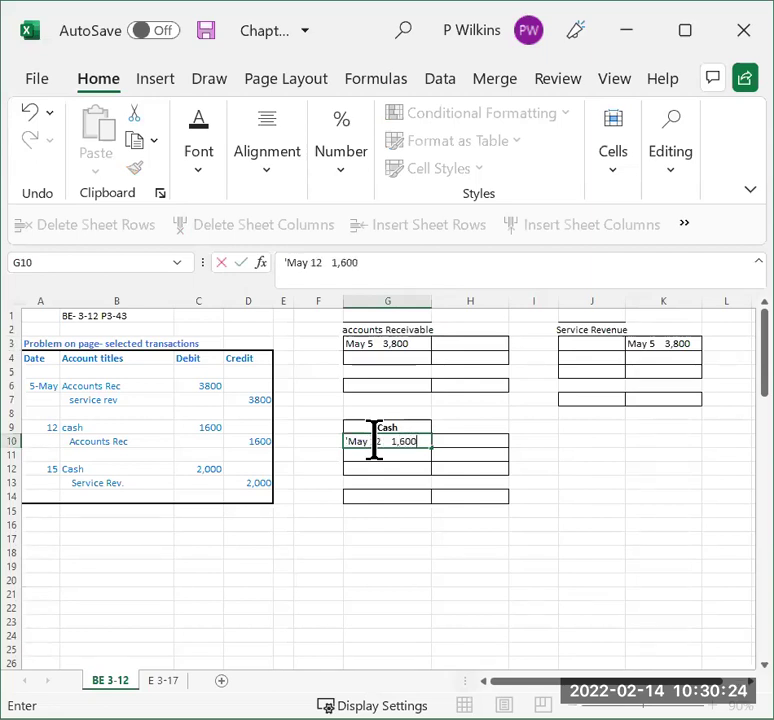
pyautogui.press('Return')
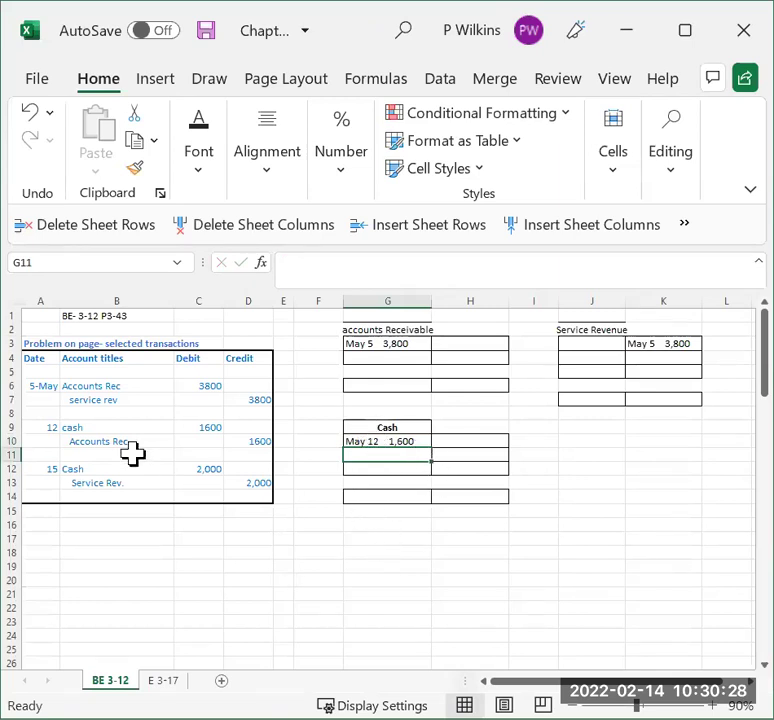
# Step: Copy the May 12 entry from G10 to cell H3, the first credit line of the accounts Receivable T-account
pyautogui.moveTo(131, 440); pyautogui.dragTo(245, 446)
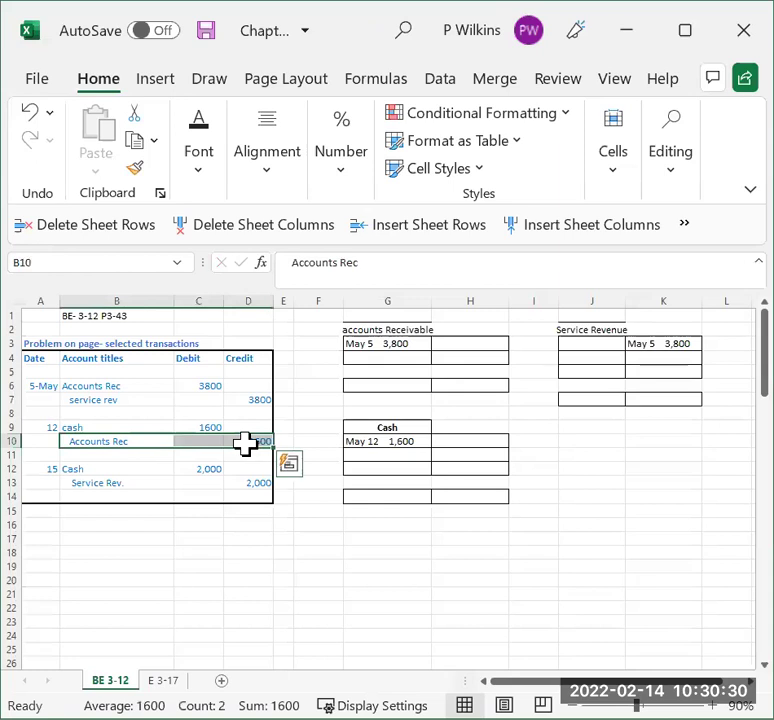
pyautogui.click(389, 441)
pyautogui.hotkey('ctrl', 'c')
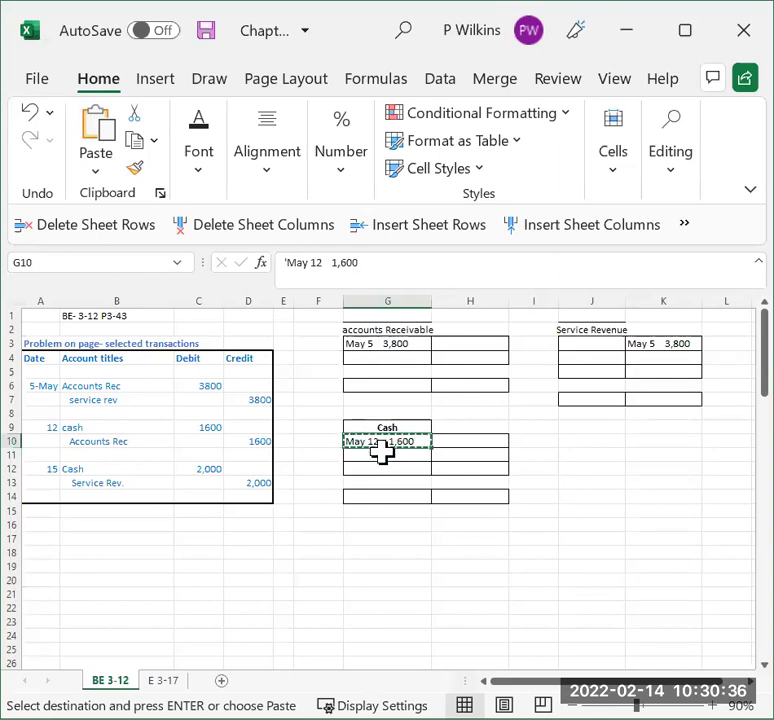
pyautogui.click(465, 343)
pyautogui.hotkey('ctrl', 'v')
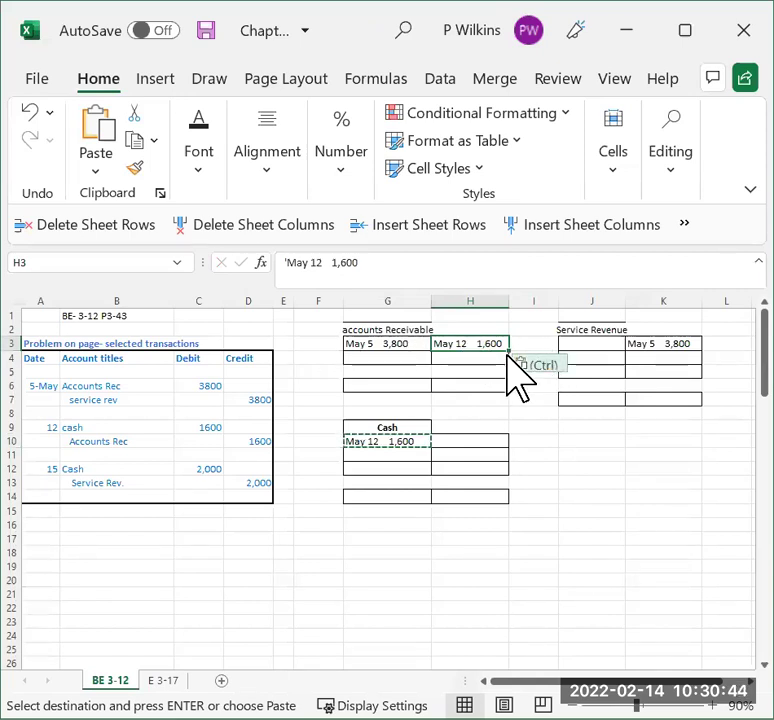
# Step: Enter the May 15 transaction as "May 15 2,000" in cell G4 of the accounts Receivable T-account
pyautogui.click(116, 483)
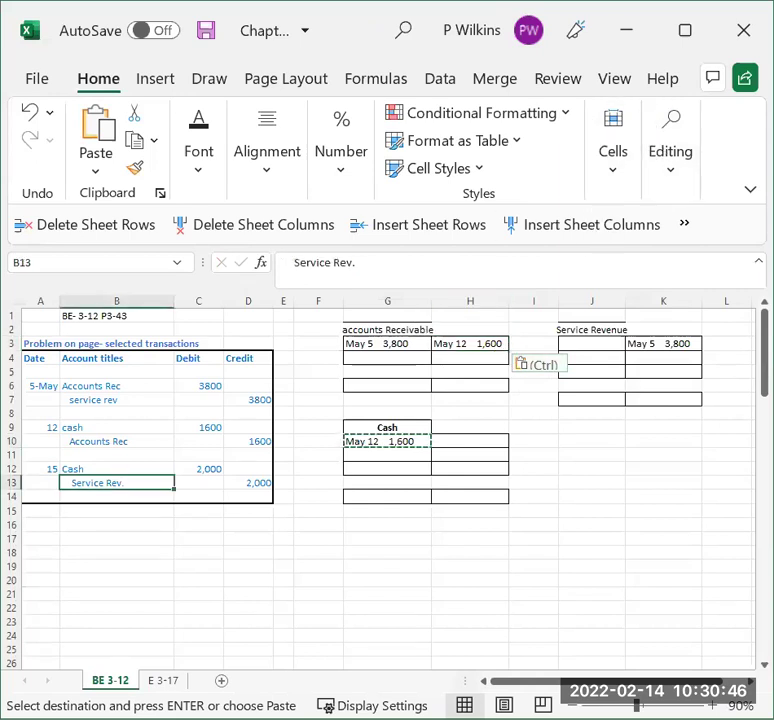
pyautogui.click(90, 468)
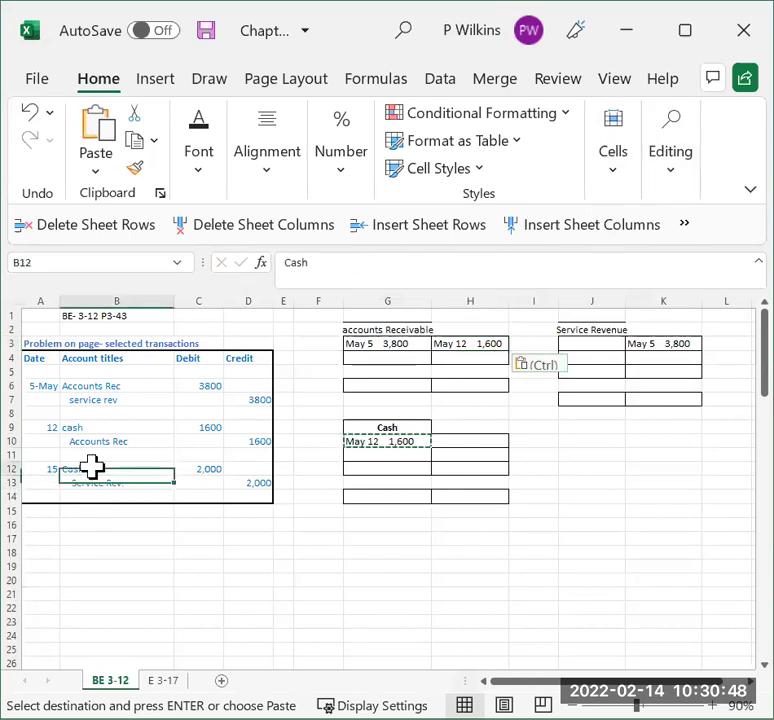
pyautogui.click(42, 468)
pyautogui.write('15')
pyautogui.moveTo(42, 468); pyautogui.dragTo(198, 468)
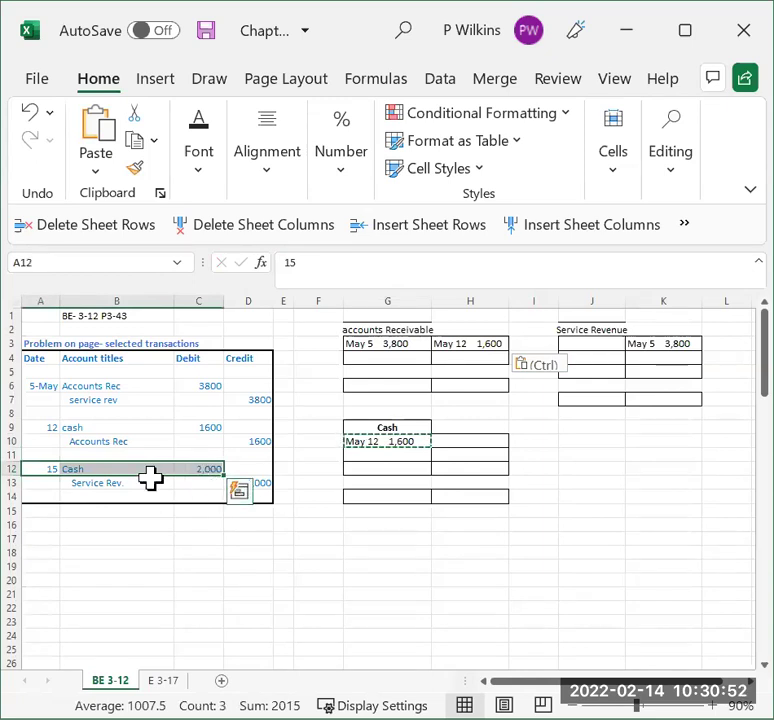
pyautogui.click(386, 356)
pyautogui.write("'May 15")
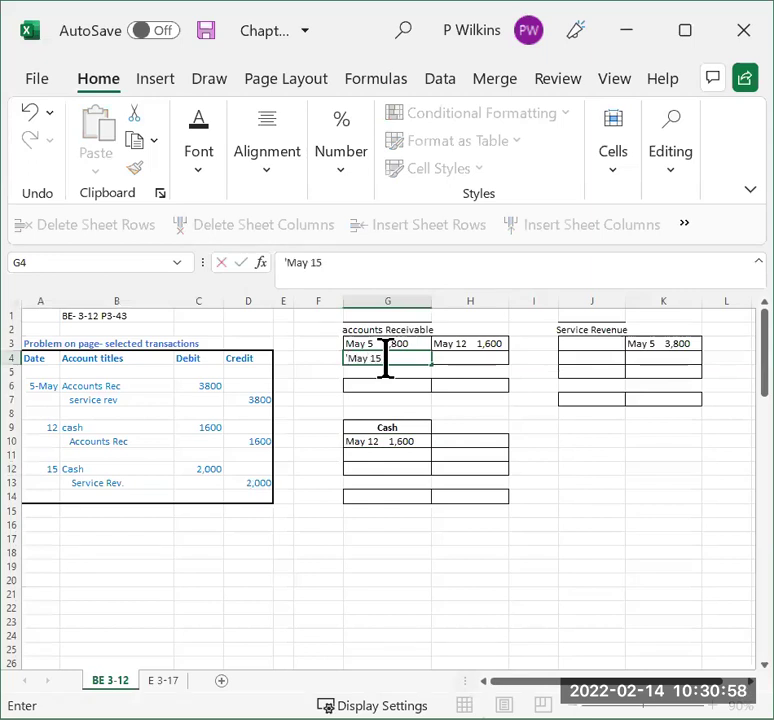
pyautogui.write(' 2,000')
pyautogui.press('Return')
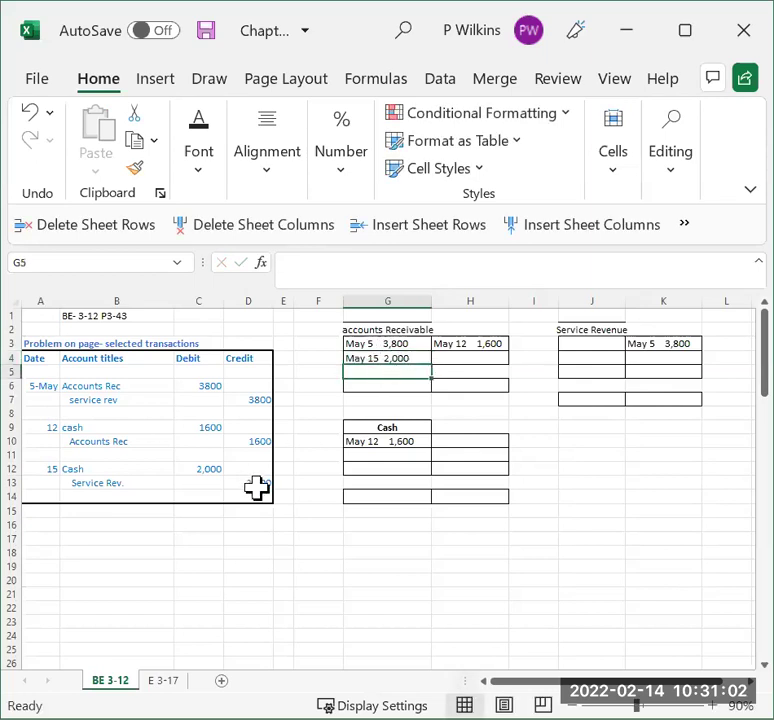
# Step: Copy the May 15 entry from G4 to cell K4 on the credit side of the Service Revenue T-account
pyautogui.click(188, 484)
pyautogui.moveTo(138, 482); pyautogui.dragTo(252, 483)
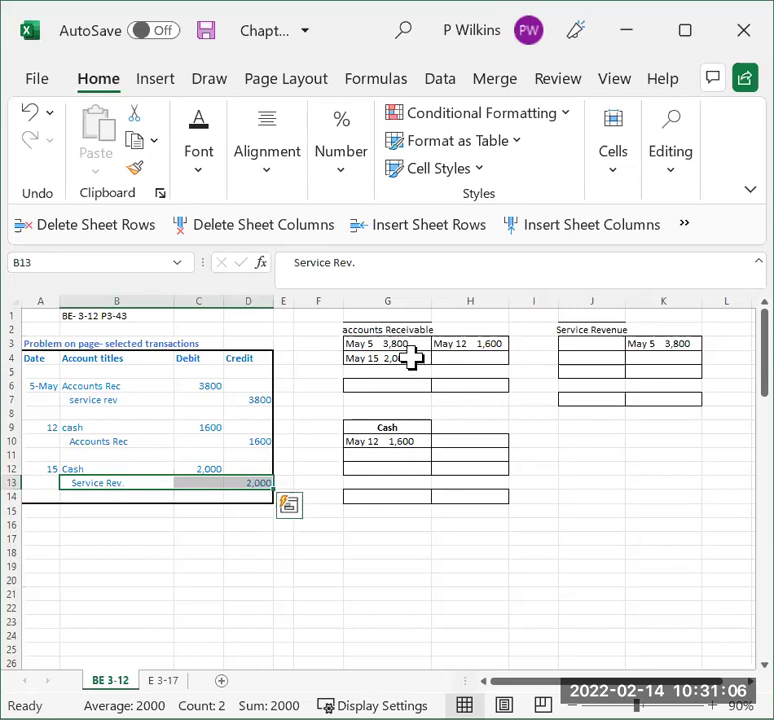
pyautogui.click(410, 357)
pyautogui.hotkey('ctrl', 'c')
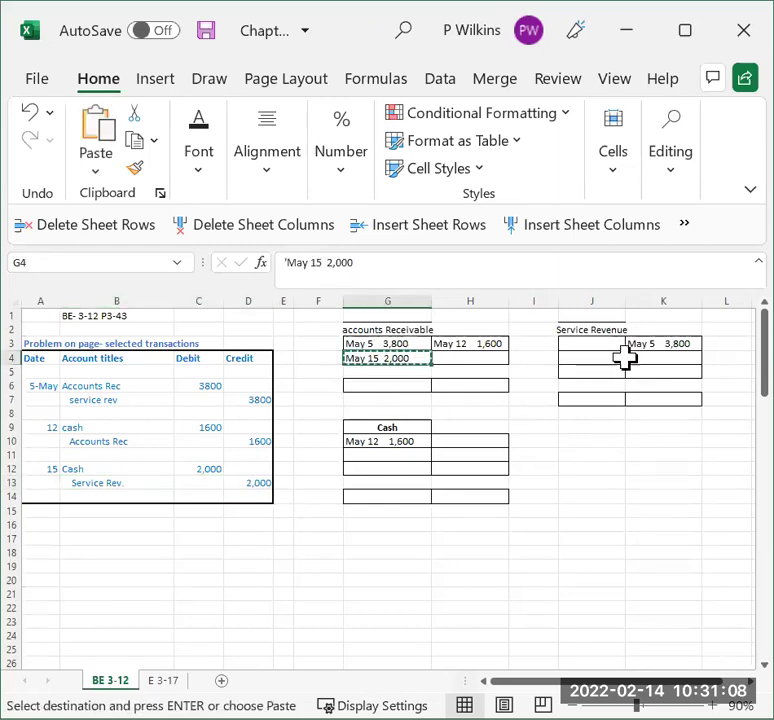
pyautogui.click(662, 362)
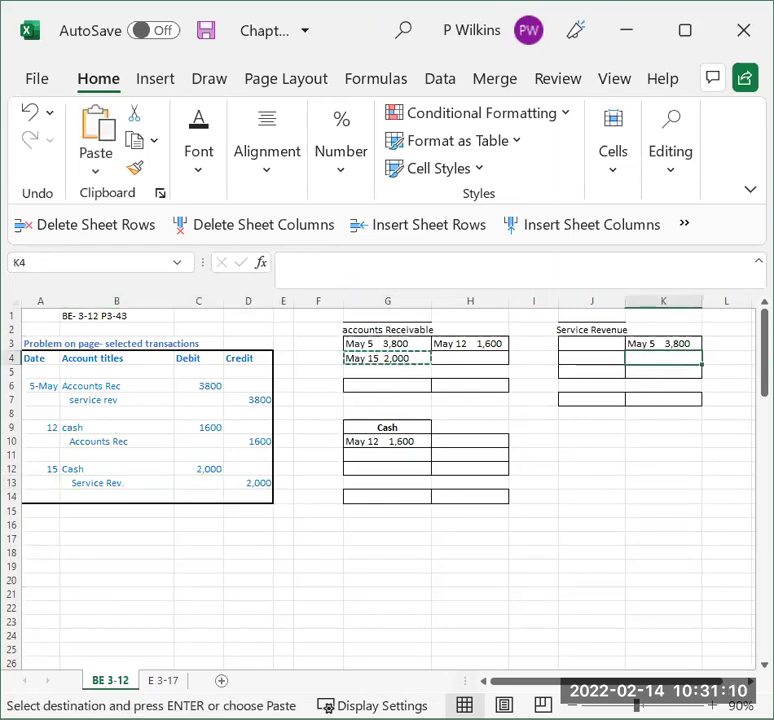
pyautogui.hotkey('ctrl', 'v')
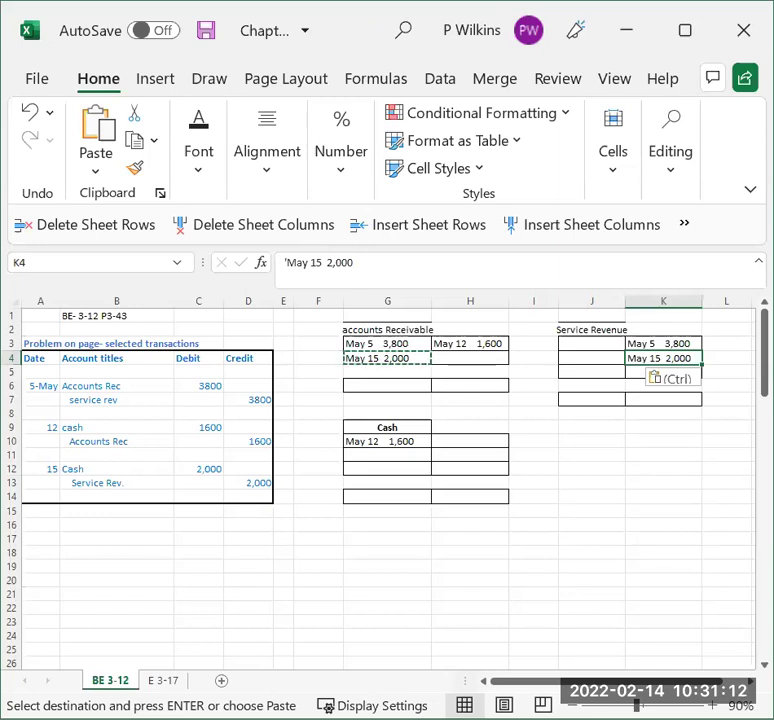
pyautogui.press('Escape')
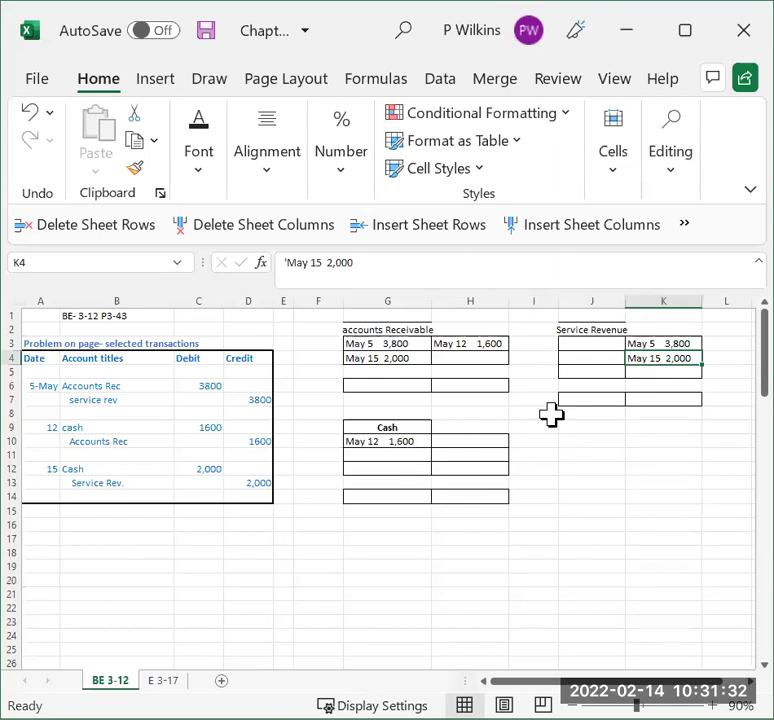
# Step: Move the May 15 entry from G4 to cell G11 on the debit side of the Cash T-account
pyautogui.click(398, 355)
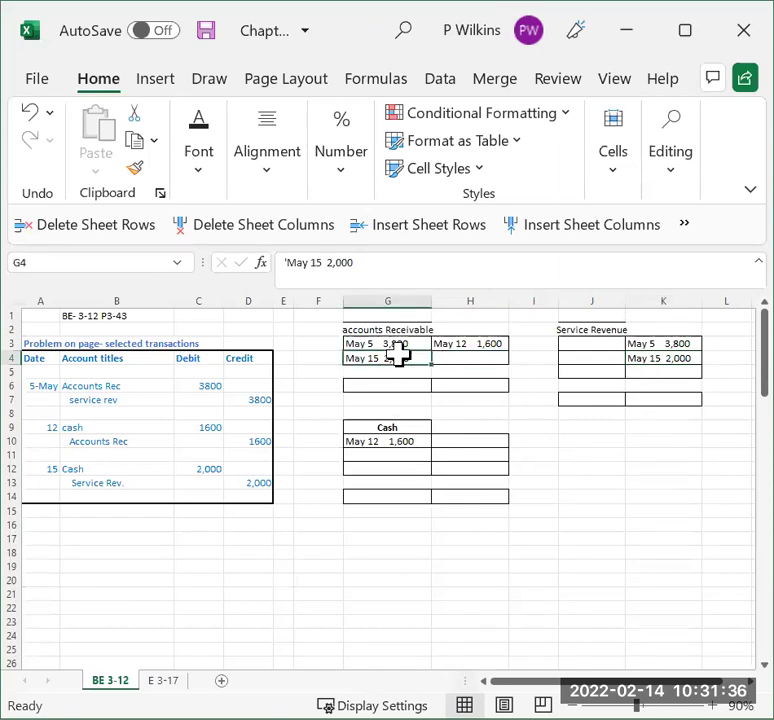
pyautogui.moveTo(102, 470); pyautogui.dragTo(263, 494)
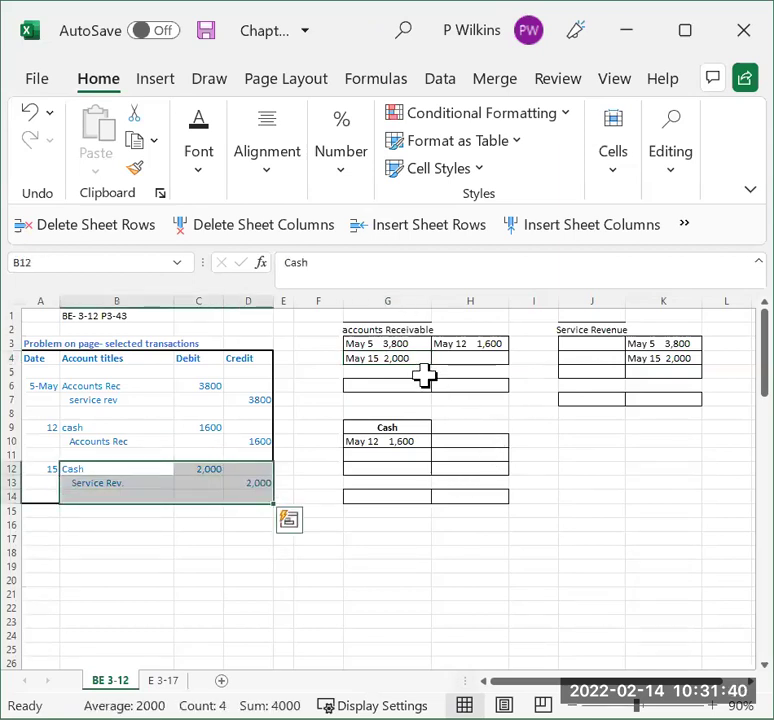
pyautogui.click(396, 358)
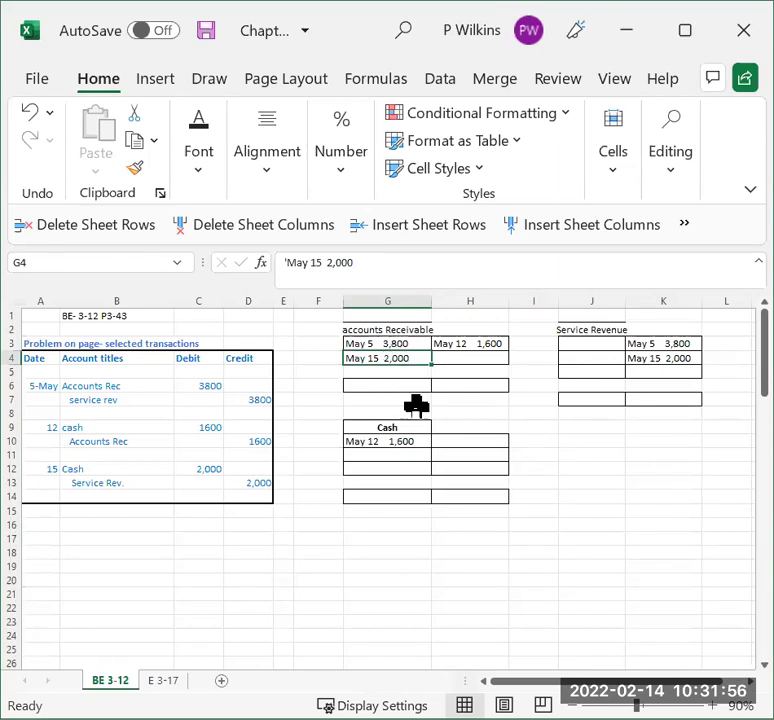
pyautogui.hotkey('ctrl', 'c')
pyautogui.click(396, 455)
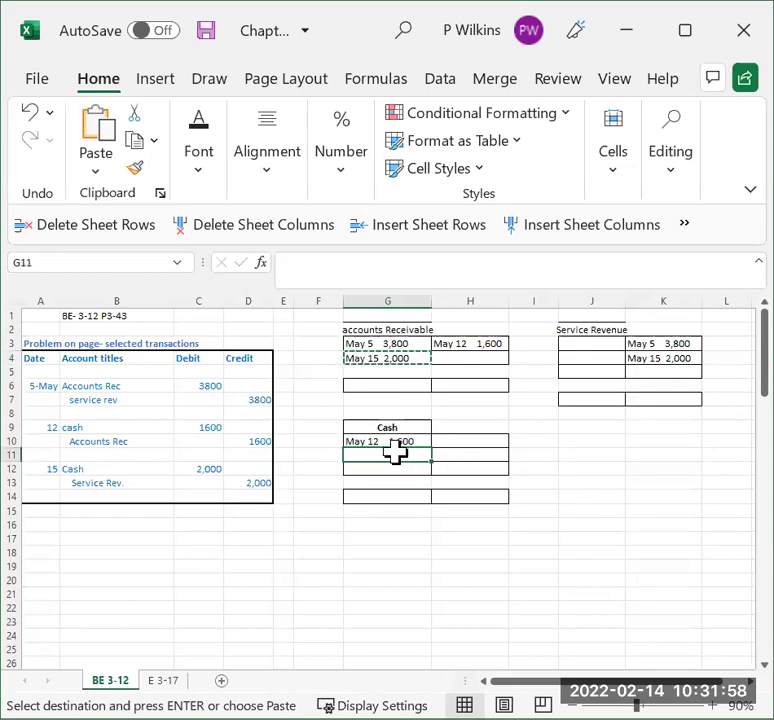
pyautogui.press('Return')
# Step: Restore the borders of the emptied cell G4 by copying the blank bordered cell H4 into it
pyautogui.click(453, 484)
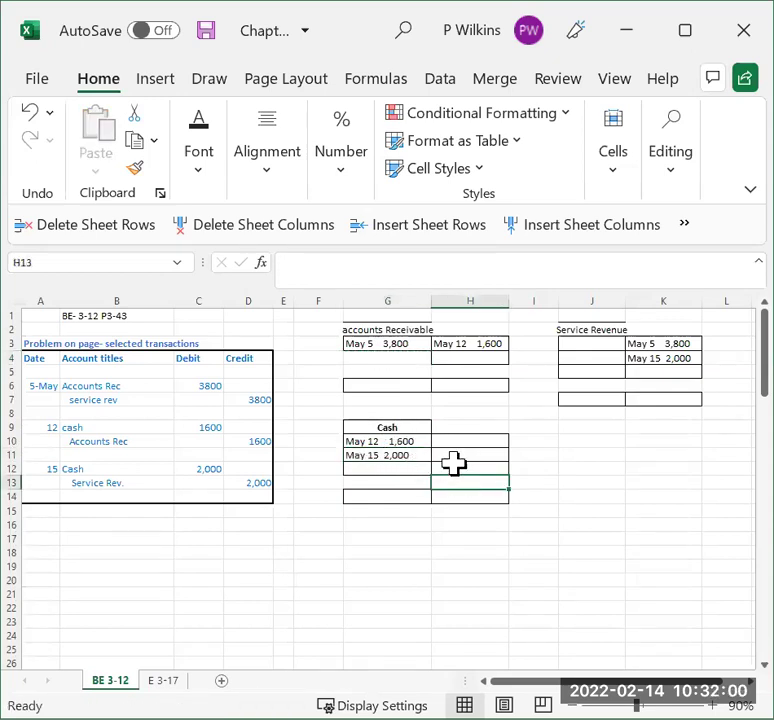
pyautogui.press('Up')
pyautogui.press('Up')
pyautogui.press('Up')
pyautogui.press('Up')
pyautogui.press('Up')
pyautogui.press('Up')
pyautogui.press('Up')
pyautogui.press('Up')
pyautogui.press('Up')
pyautogui.hotkey('ctrl', 'c')
pyautogui.click(399, 361)
pyautogui.hotkey('ctrl', 'v')
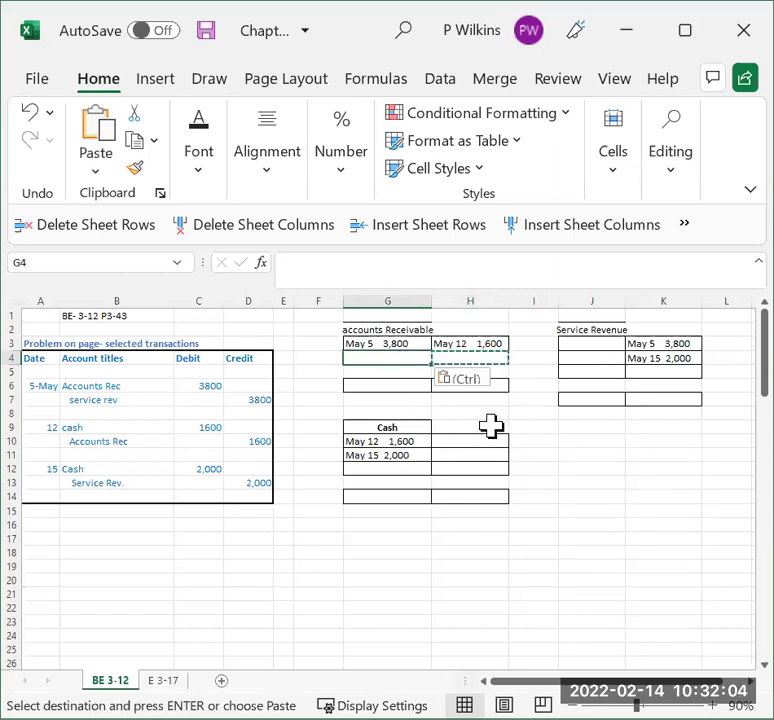
# Step: Enter the Cash T-account's debit balance as "Bal 3,600" in cell G14
pyautogui.click(527, 452)
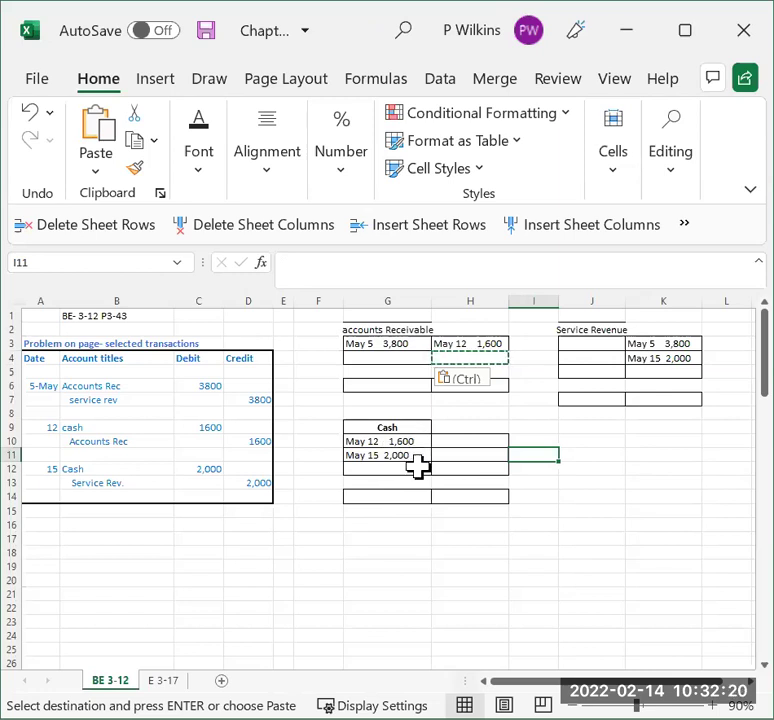
pyautogui.click(401, 499)
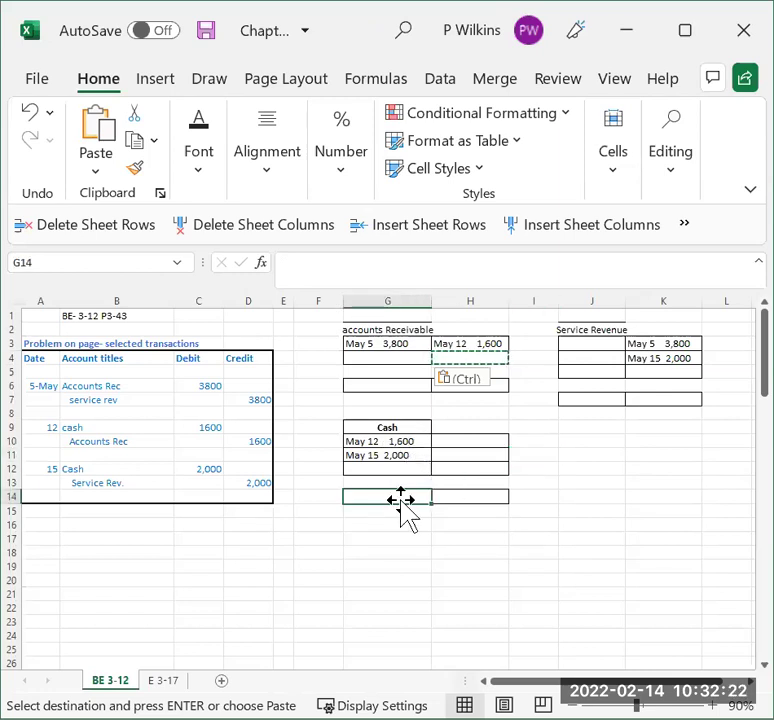
pyautogui.write('Bs')
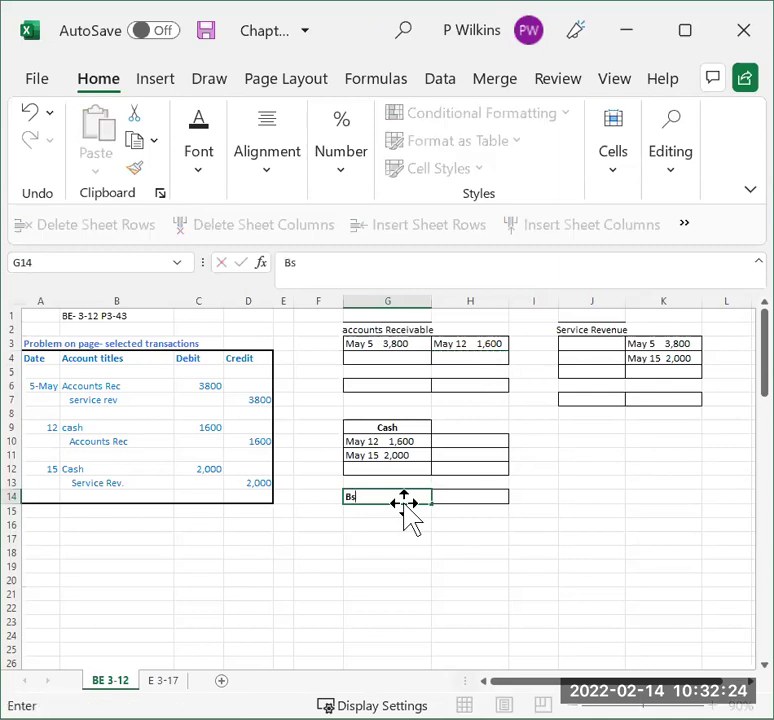
pyautogui.write('al')
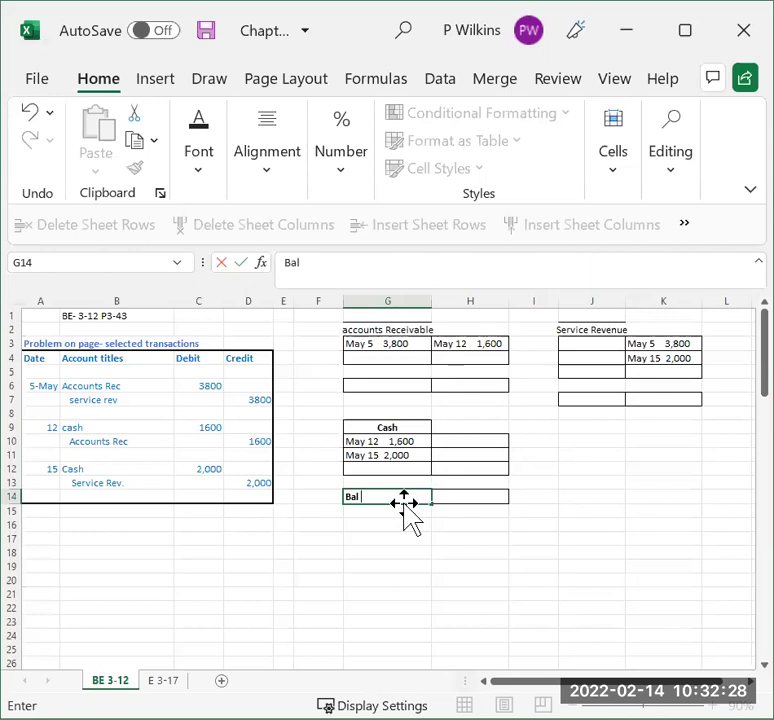
pyautogui.write(' 3,6')
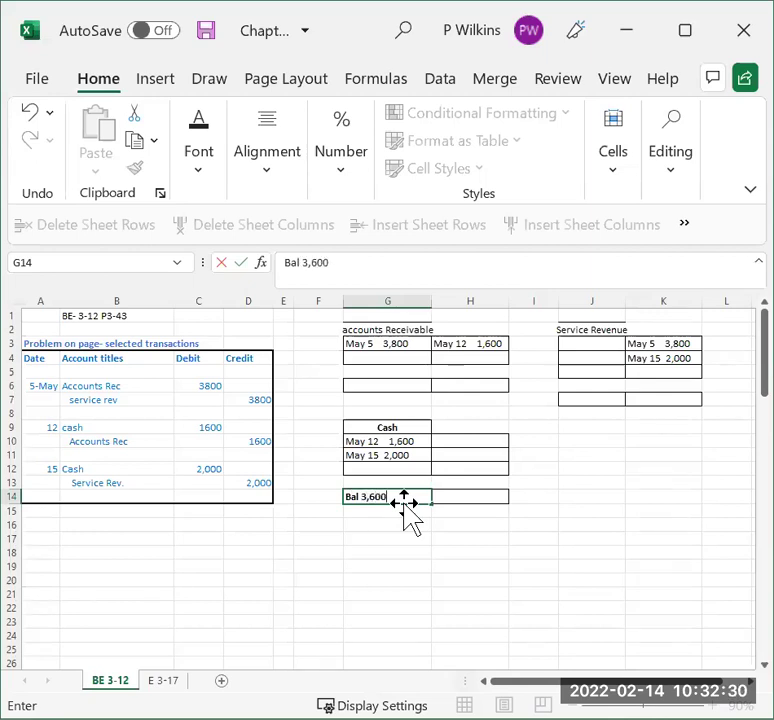
pyautogui.press('Return')
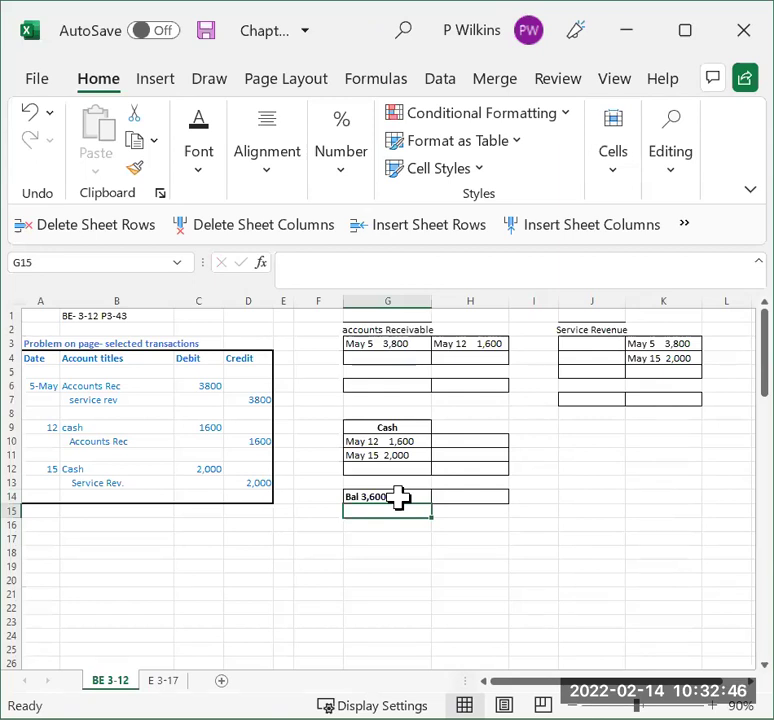
# Step: Enter the Service Revenue T-account's credit balance as "Bal 5,800" in cell K7
pyautogui.click(688, 342)
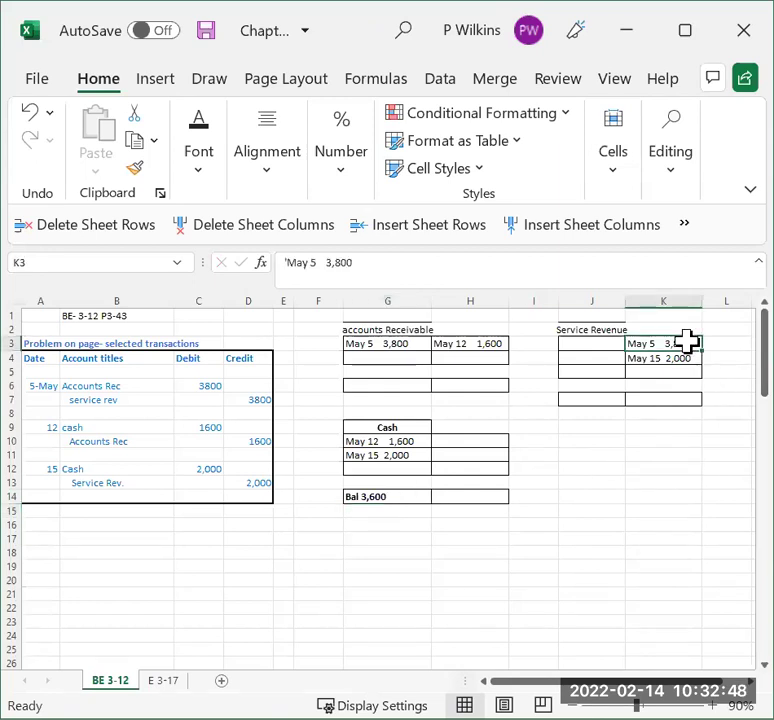
pyautogui.click(685, 361)
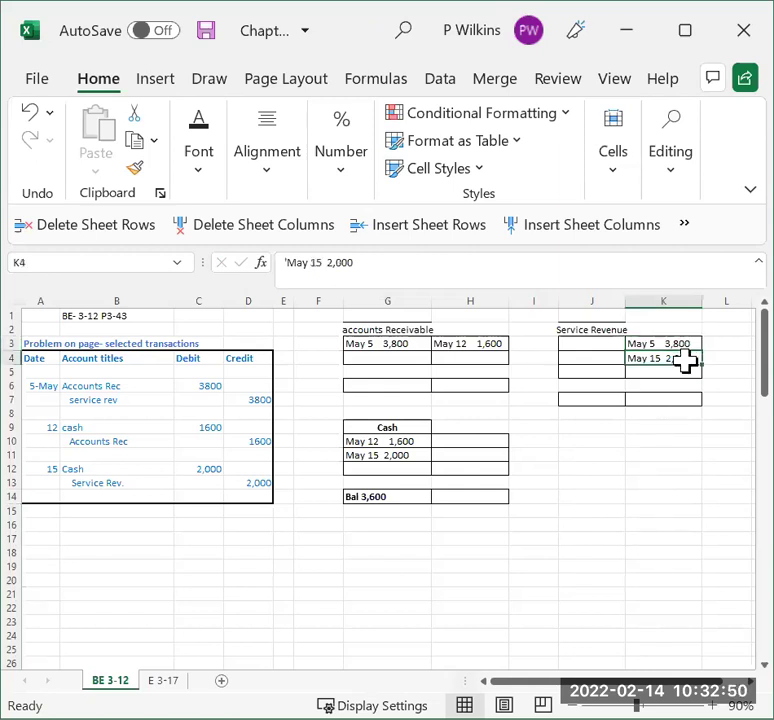
pyautogui.click(650, 399)
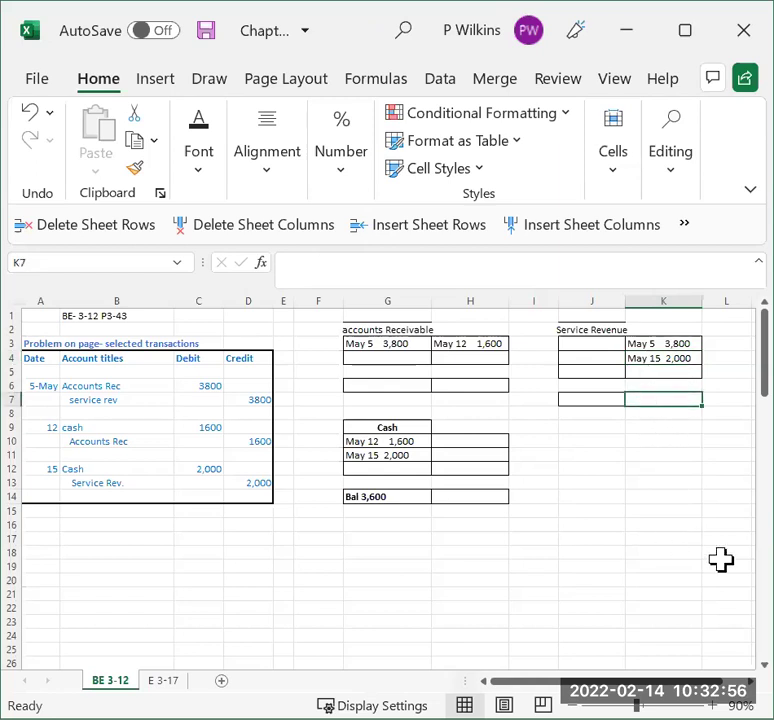
pyautogui.write('Bal')
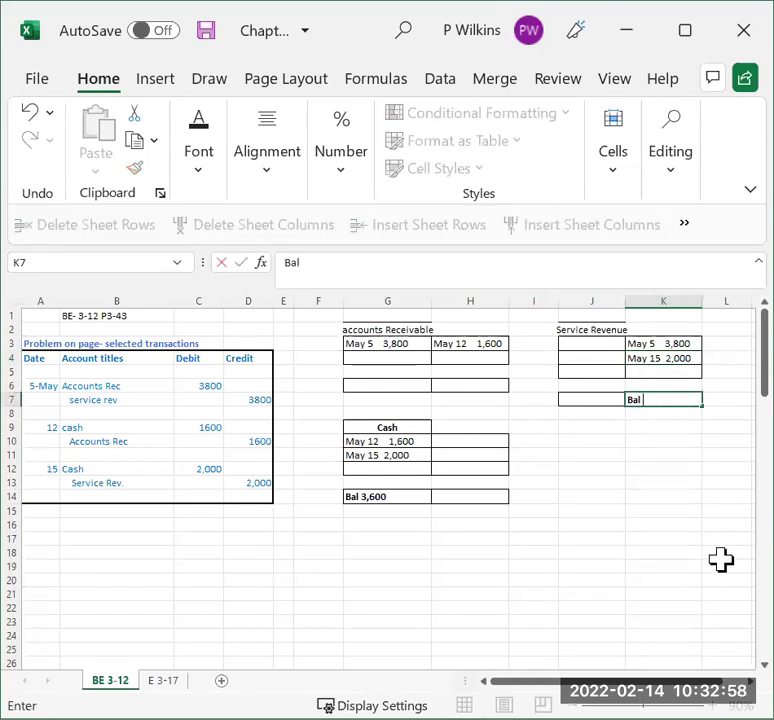
pyautogui.write(' 5,800')
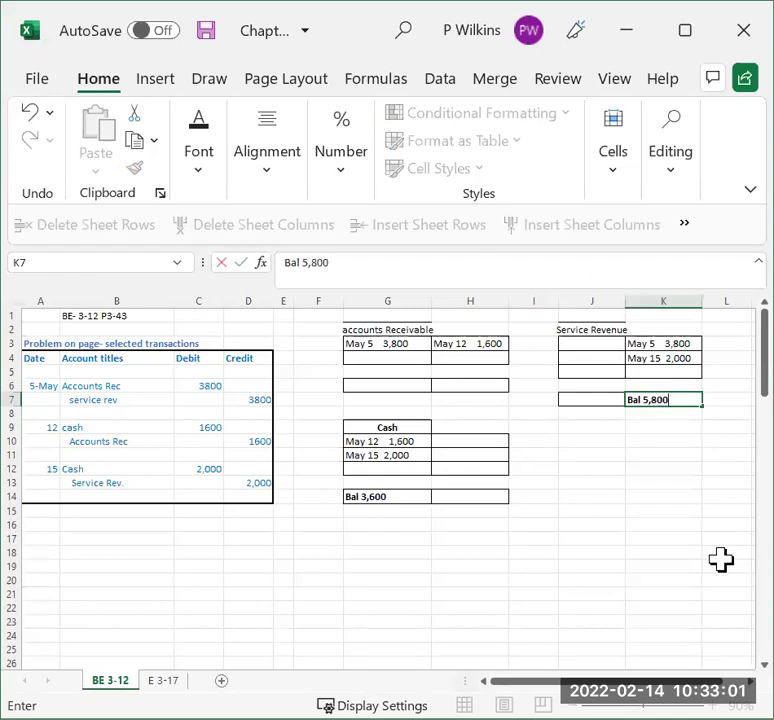
pyautogui.press('Return')
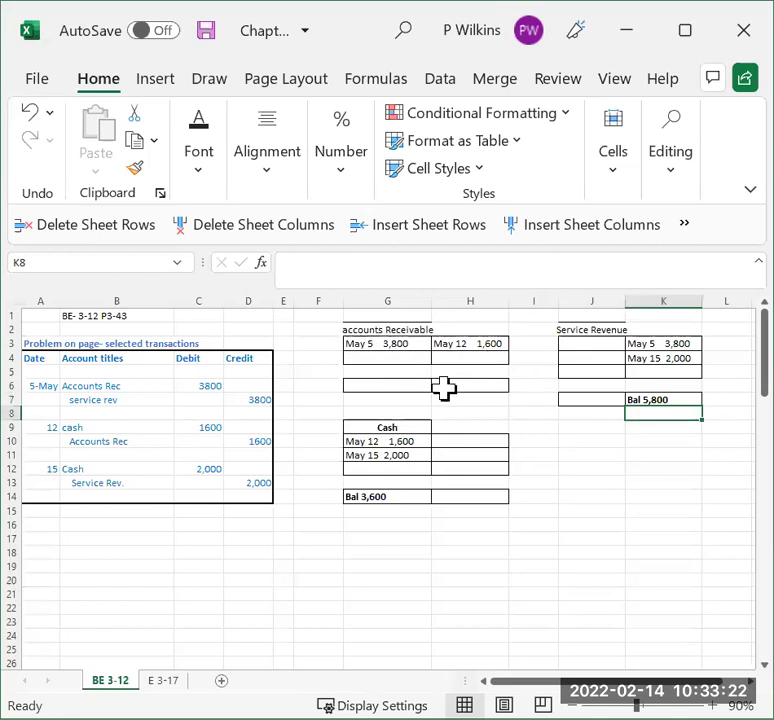
# Step: Enter the accounts Receivable T-account's debit balance as "Bal 2,200" in cell G6
pyautogui.click(403, 347)
pyautogui.click(487, 347)
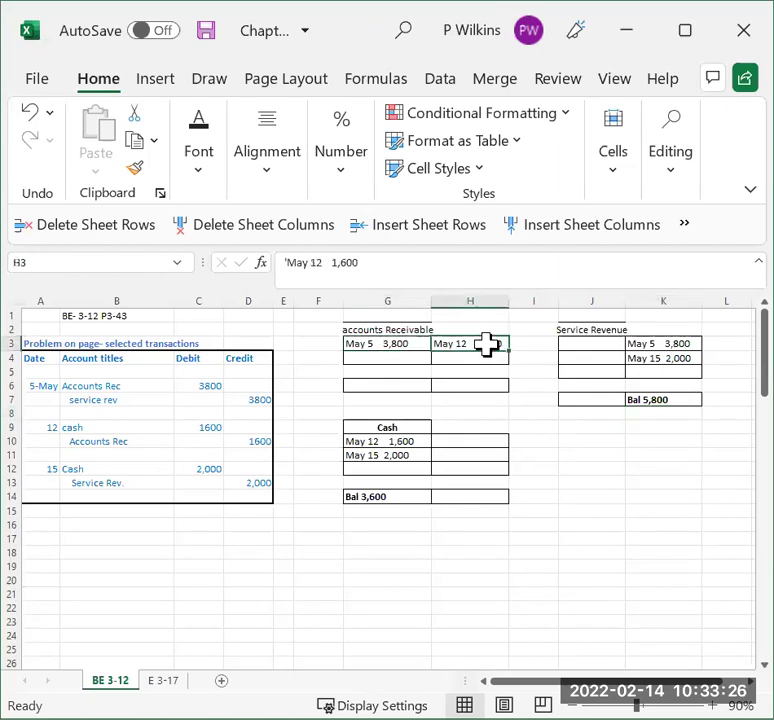
pyautogui.click(407, 343)
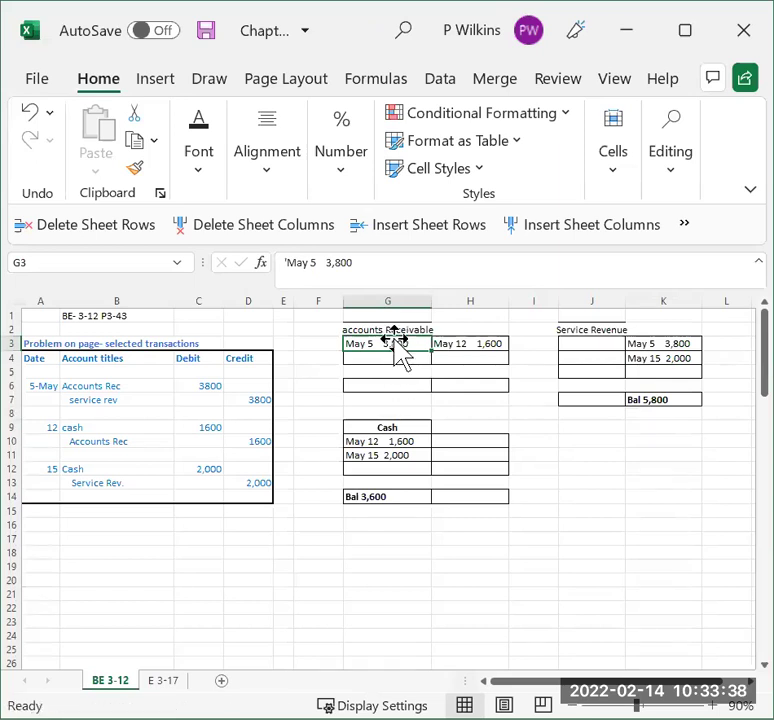
pyautogui.moveTo(392, 348); pyautogui.dragTo(393, 389)
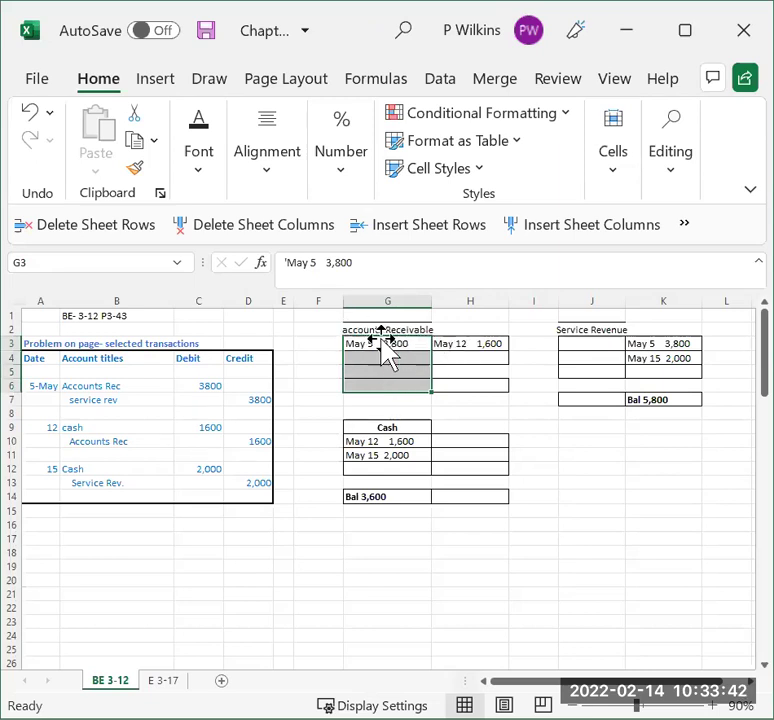
pyautogui.click(395, 388)
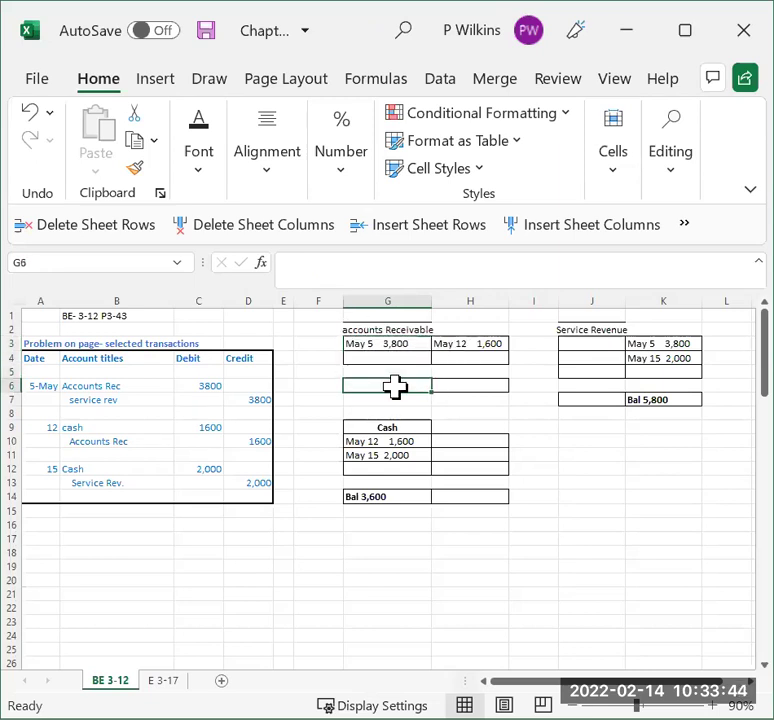
pyautogui.write('Bal 2,2')
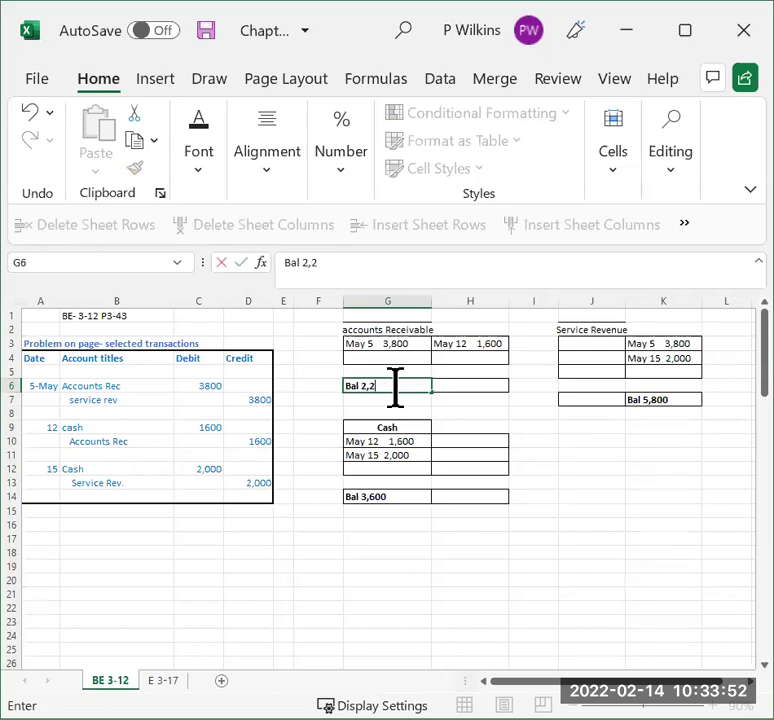
pyautogui.write('00')
pyautogui.press('Return')
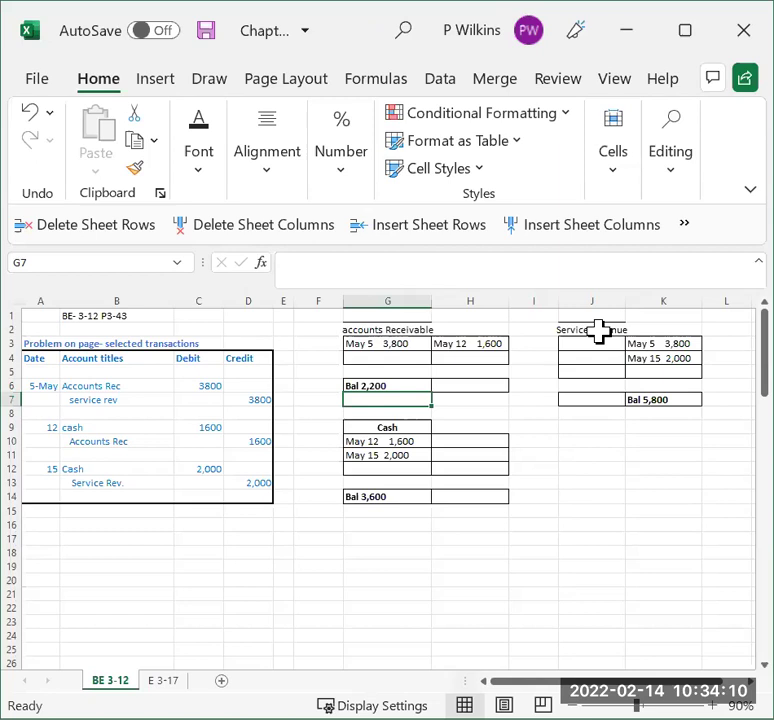
# Step: Copy the accounts Receivable T-account in G2:H6 to the empty area starting at cell J12
pyautogui.click(597, 331)
pyautogui.moveTo(401, 330); pyautogui.dragTo(487, 381)
pyautogui.hotkey('ctrl', 'c')
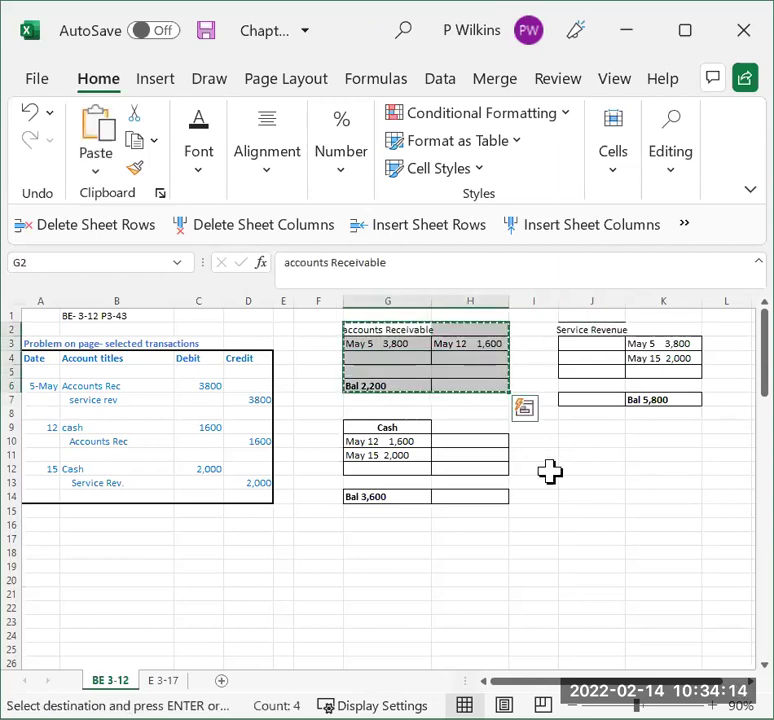
pyautogui.click(603, 469)
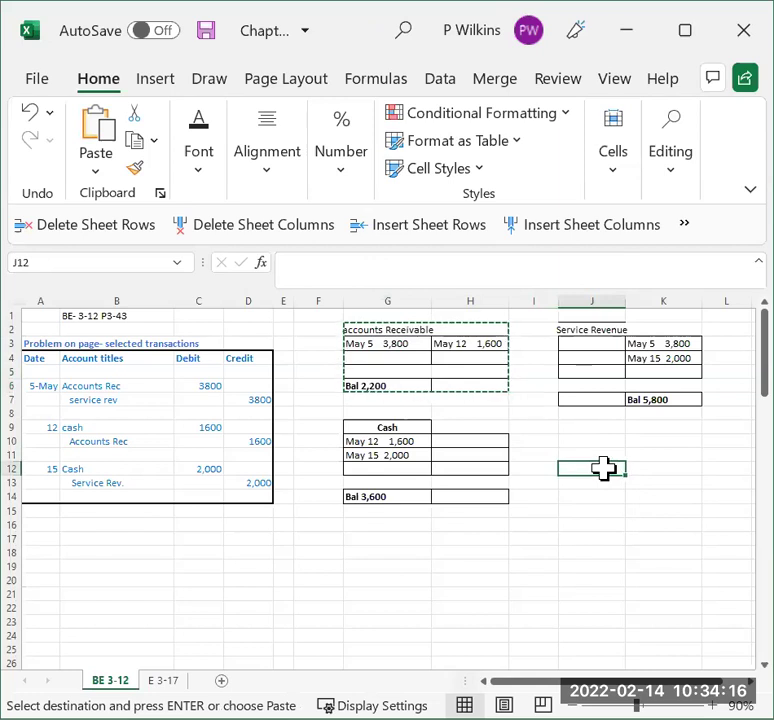
pyautogui.hotkey('ctrl', 'v')
# Step: In the copied T-account, change the May 5 amount in J13 to 100 and clear the balance in J16
pyautogui.click(604, 508)
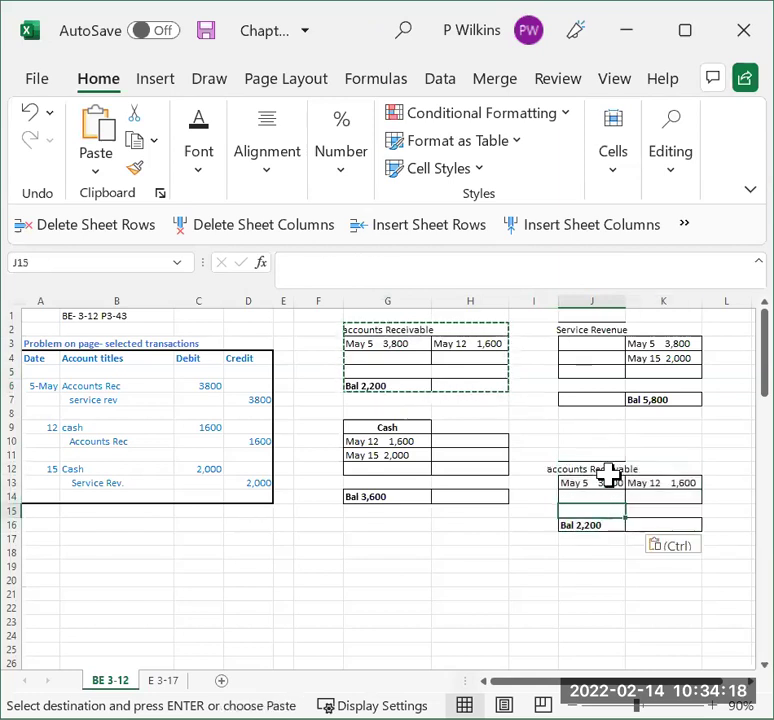
pyautogui.click(609, 481)
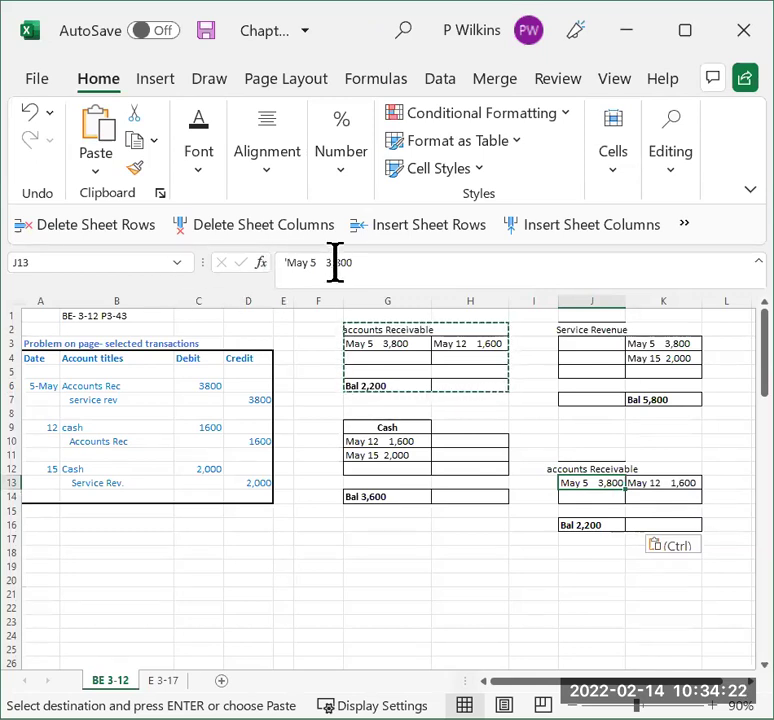
pyautogui.moveTo(326, 262); pyautogui.dragTo(388, 262)
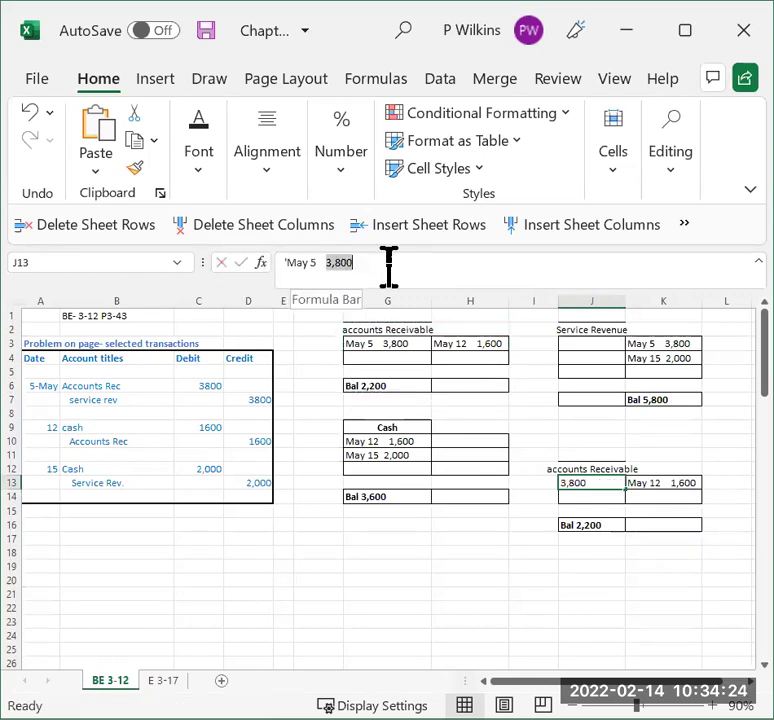
pyautogui.write('100')
pyautogui.click(658, 590)
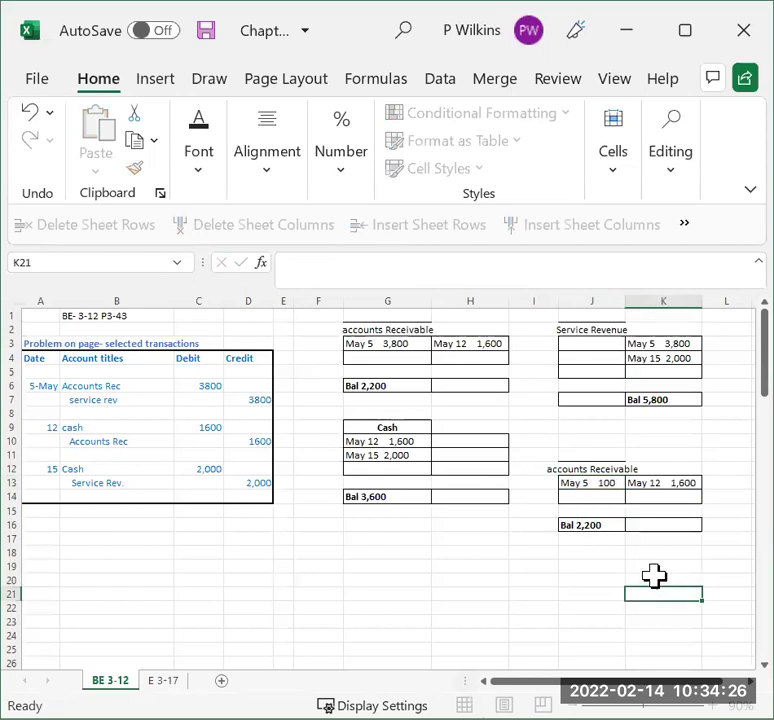
pyautogui.click(614, 526)
pyautogui.press('Delete')
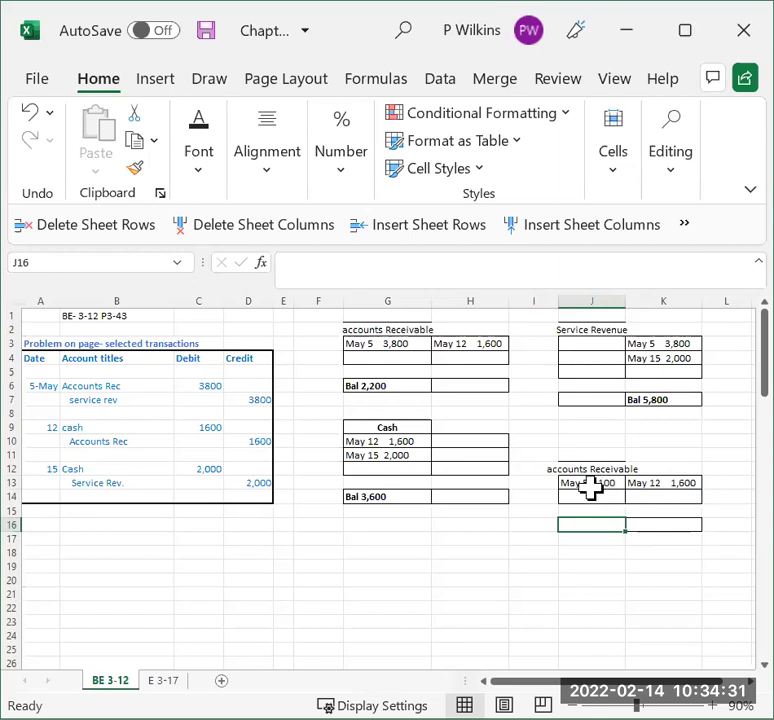
# Step: Enter 1,500 as the credit balance in cell K16 of the copied accounts Receivable T-account
pyautogui.click(690, 486)
pyautogui.click(593, 483)
pyautogui.click(668, 526)
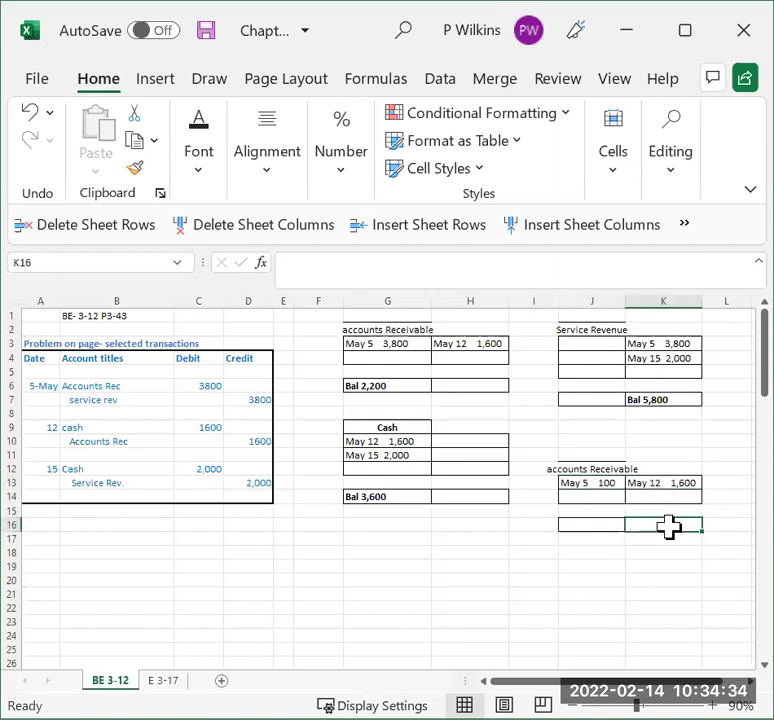
pyautogui.write('15')
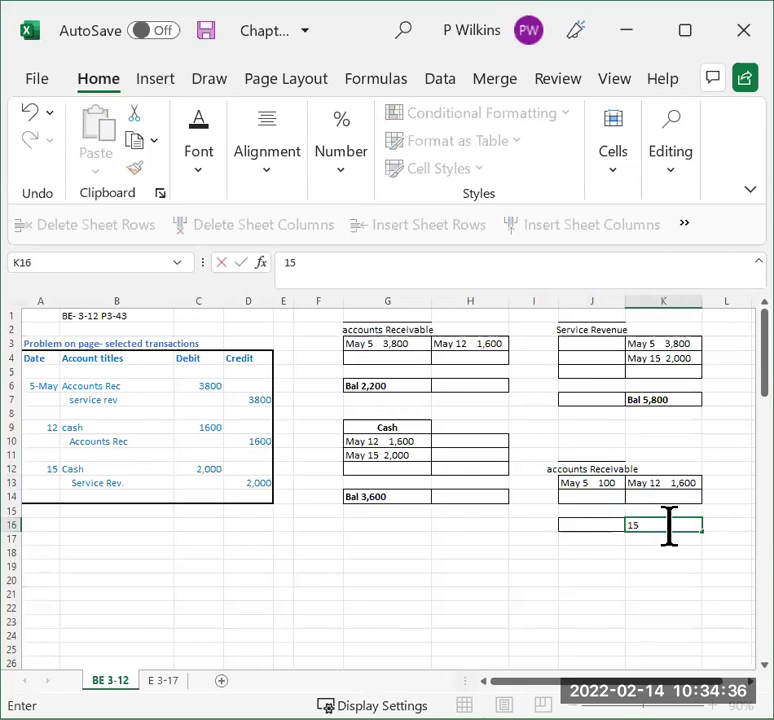
pyautogui.write(' 2,00')
pyautogui.press('Return')
pyautogui.click(659, 524)
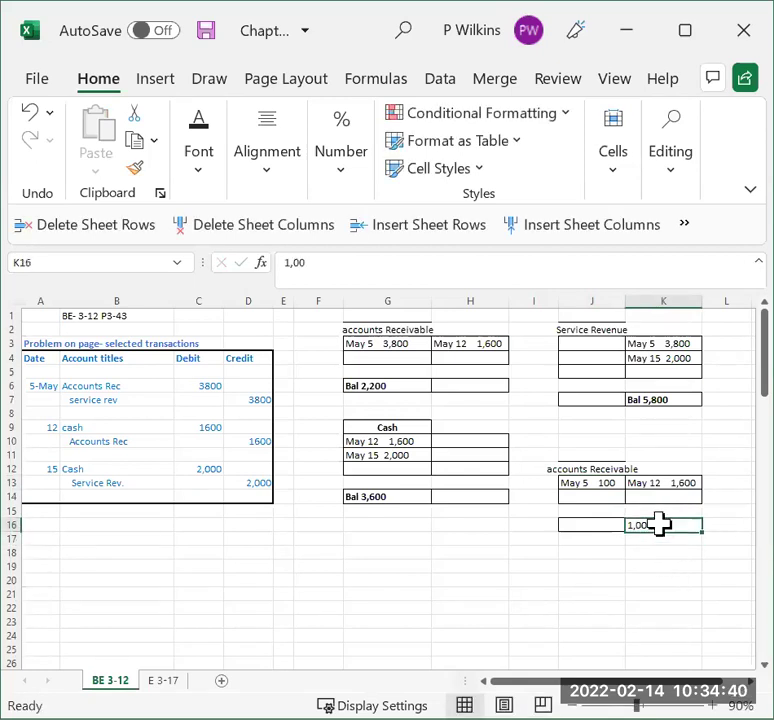
pyautogui.write('1,')
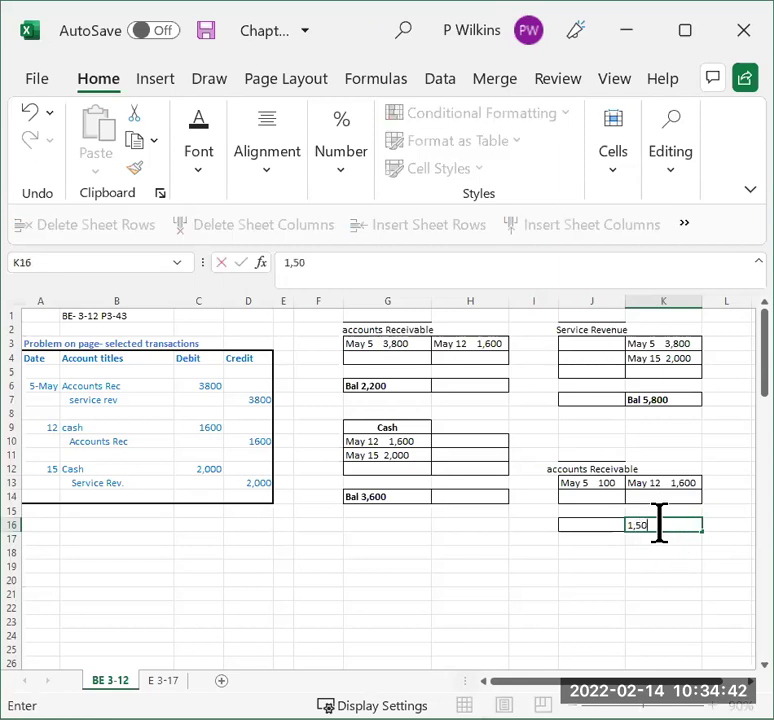
pyautogui.press('Return')
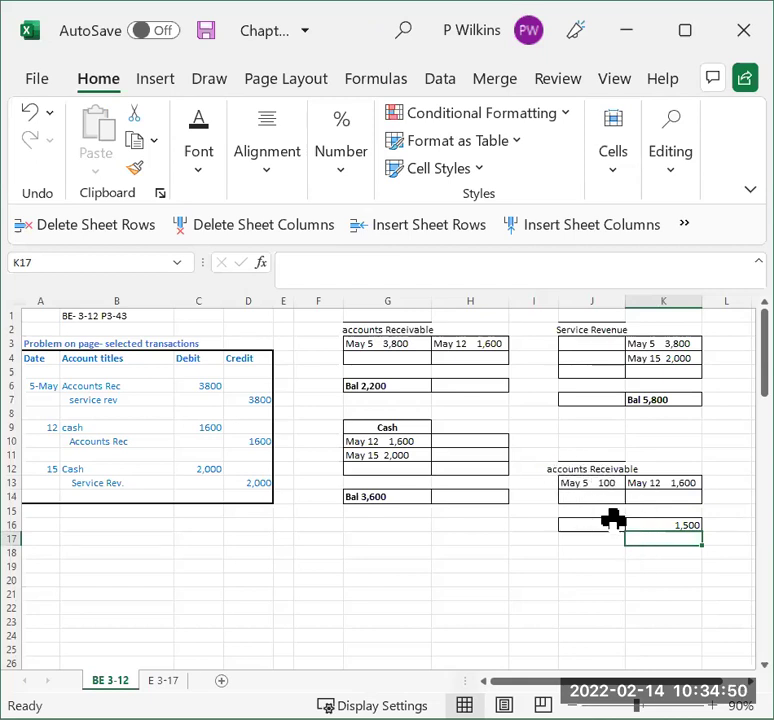
# Step: Clear the contents of the copied example T-account in the range J11:K17
pyautogui.moveTo(570, 455); pyautogui.dragTo(663, 545)
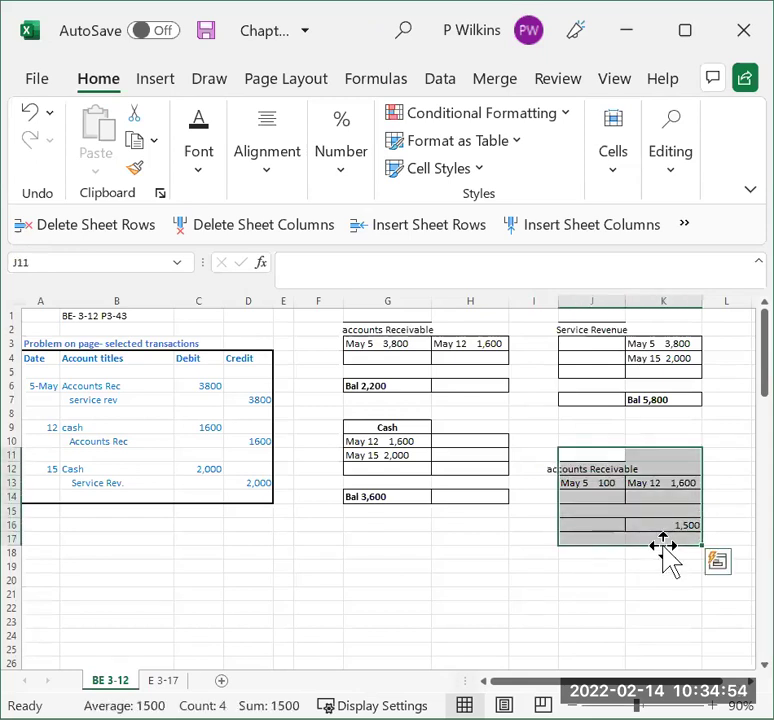
pyautogui.press('Delete')
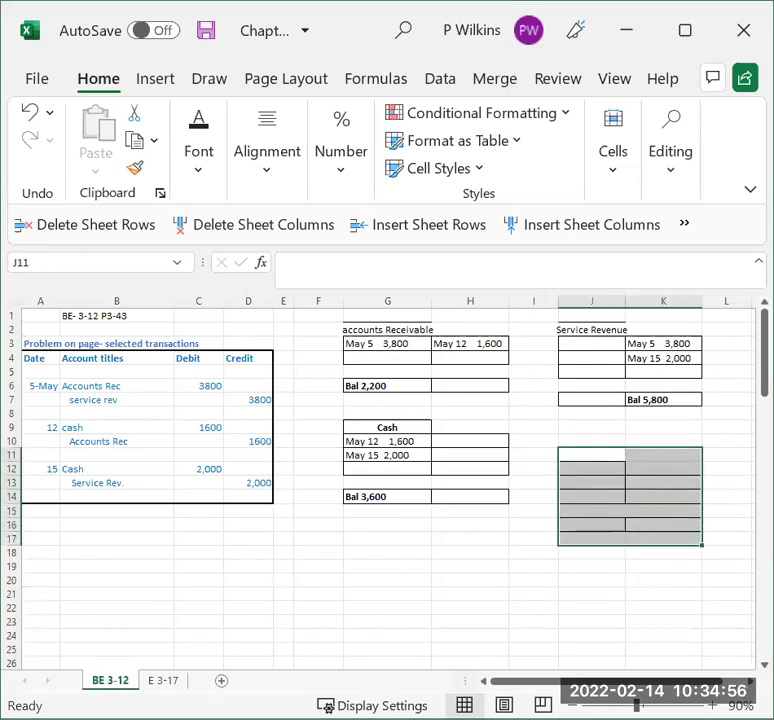